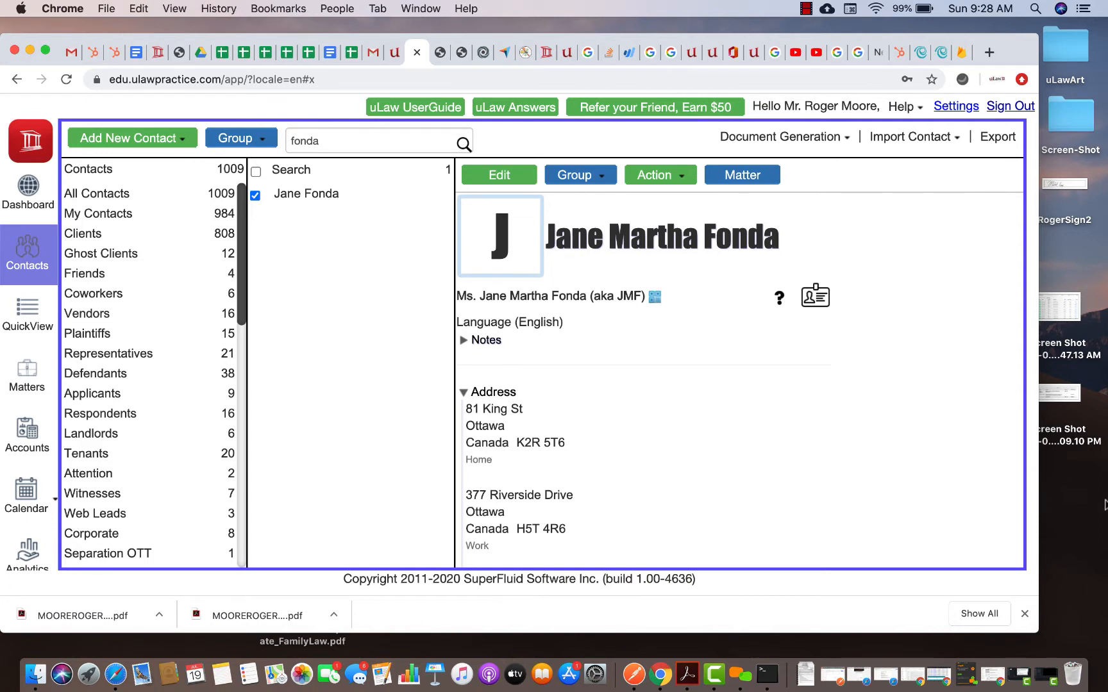
# Hide the Chrome downloads bar and open the contact's Document Generation list
pyautogui.click(1024, 613)
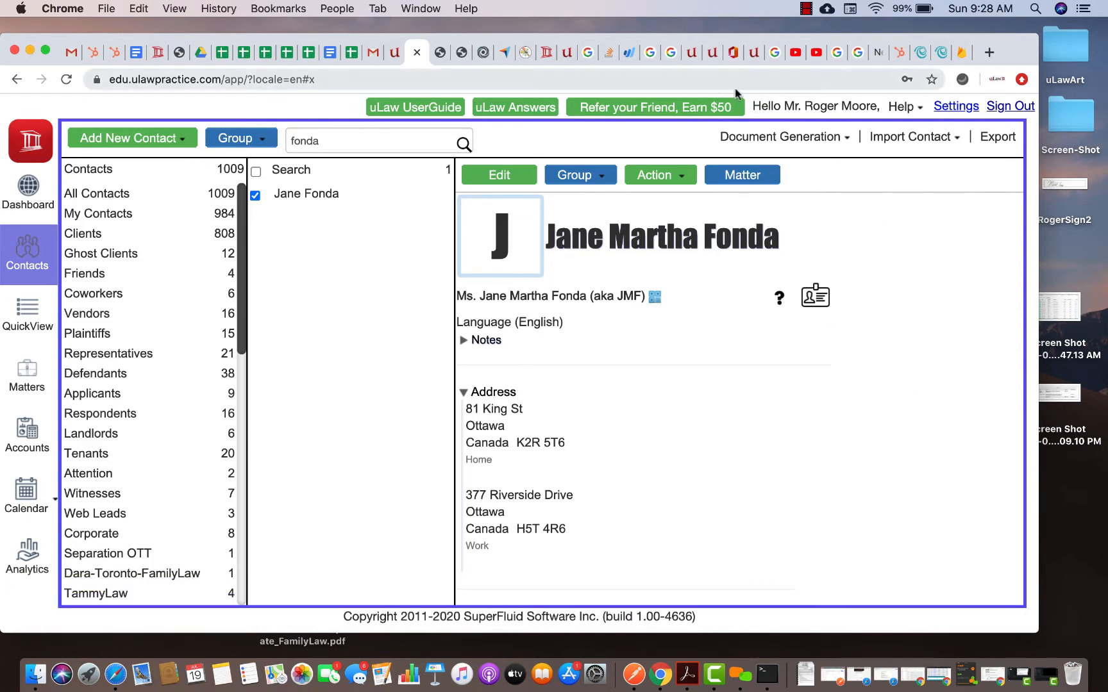
pyautogui.click(809, 143)
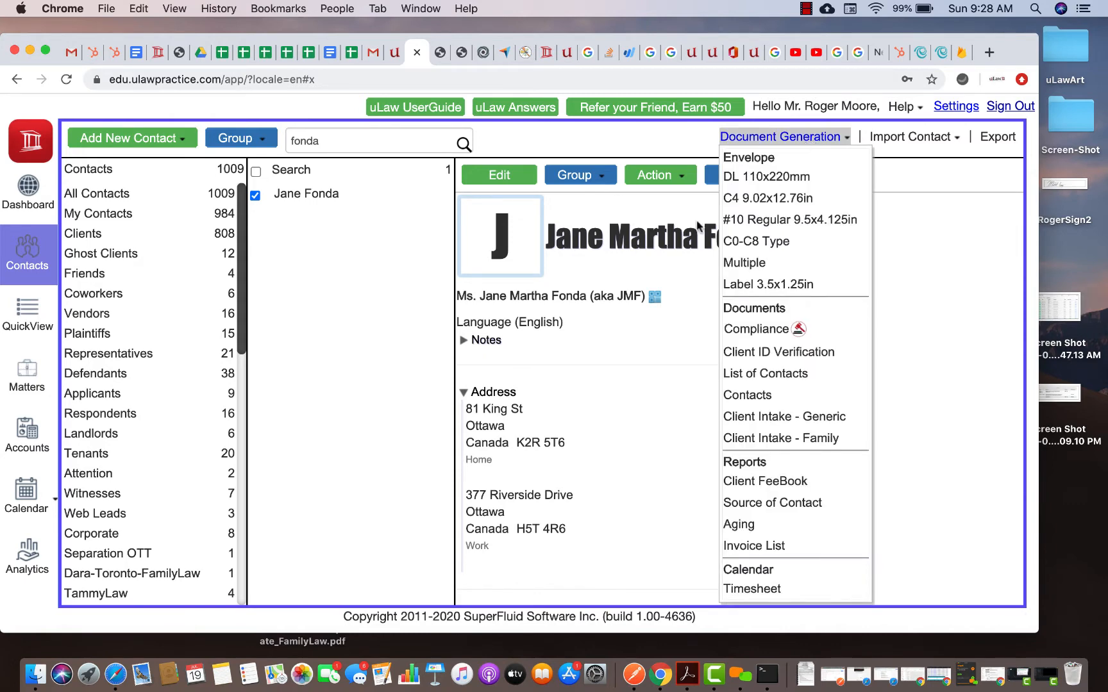
# Download the Client Intake - Family document and open the PDF in Acrobat
pyautogui.click(801, 438)
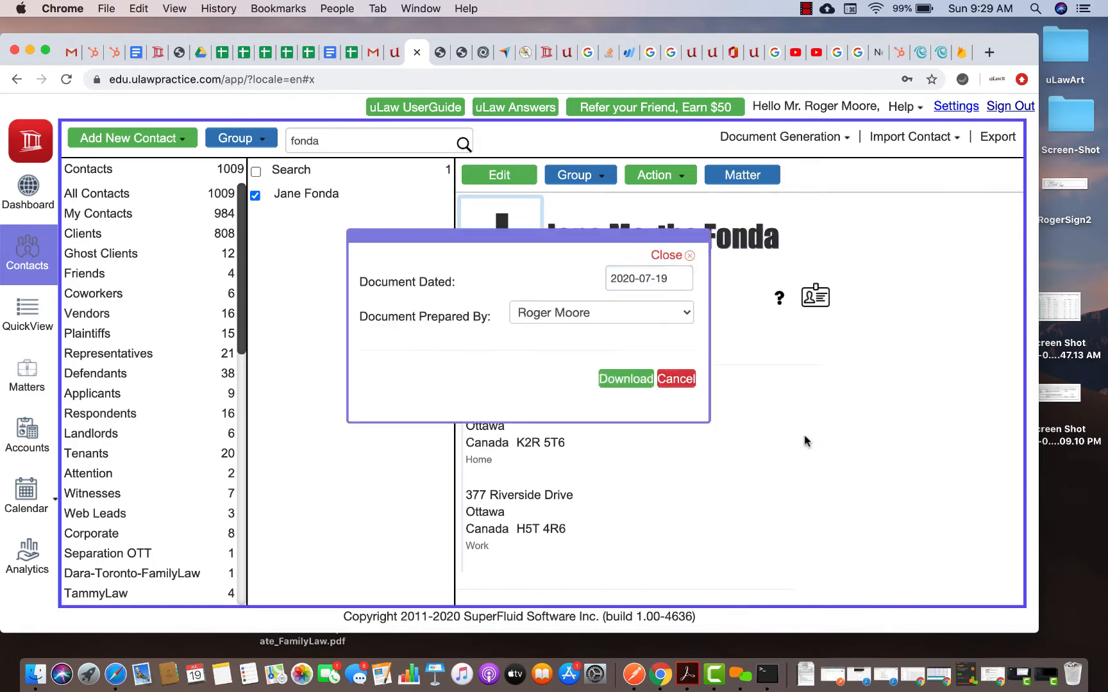
pyautogui.click(600, 386)
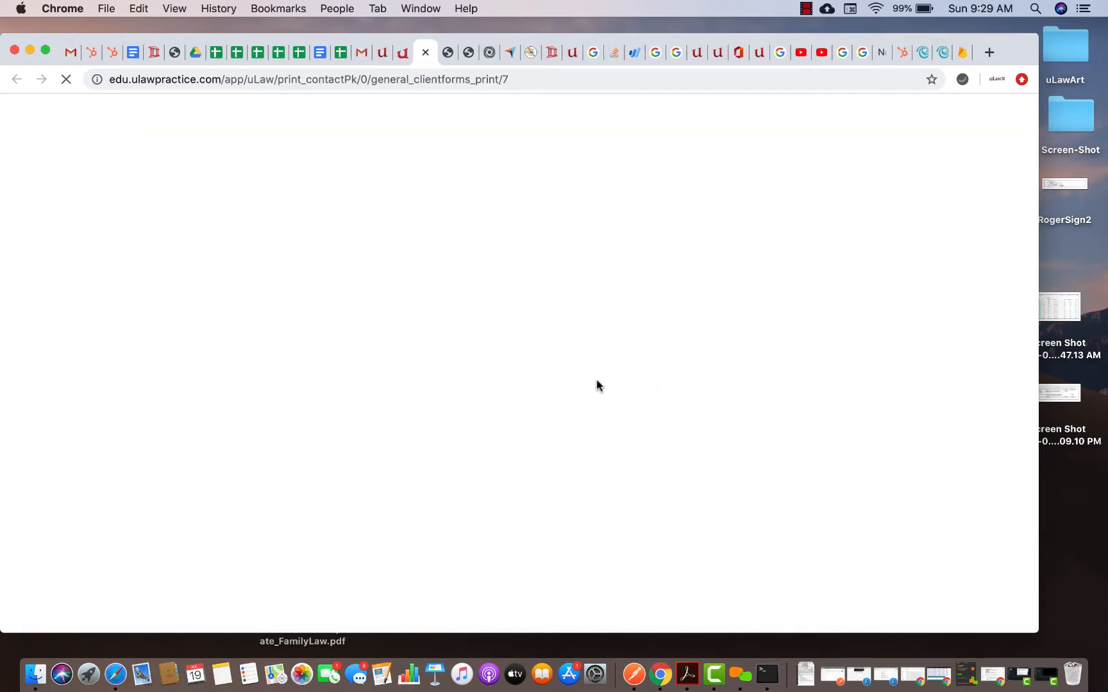
pyautogui.click(805, 672)
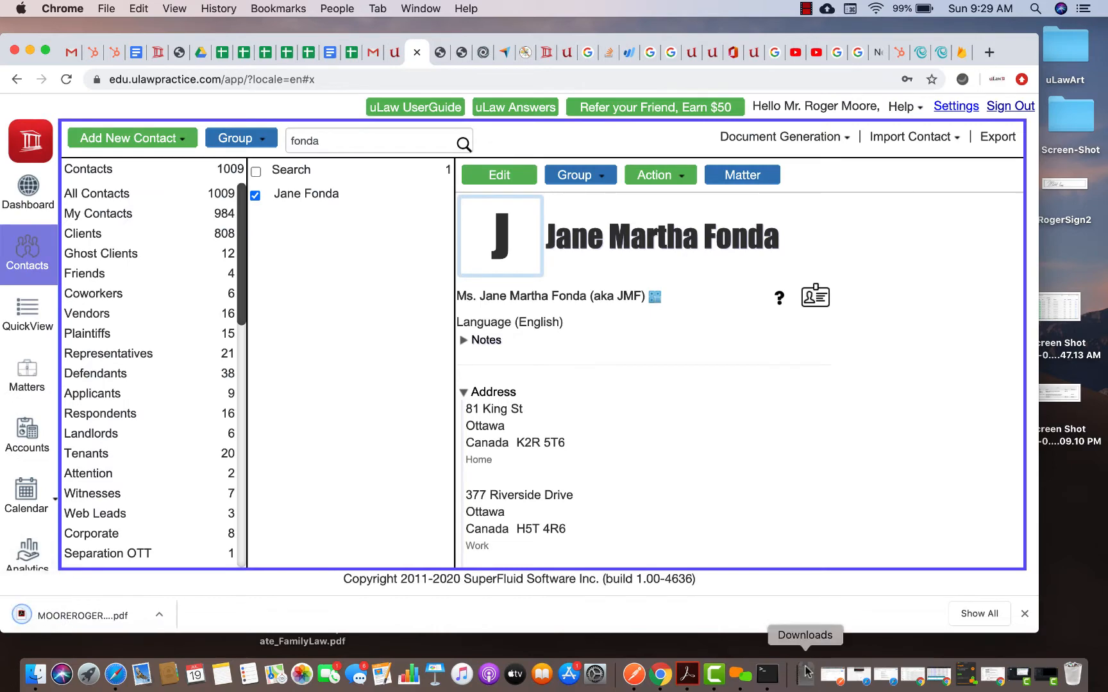
pyautogui.click(804, 625)
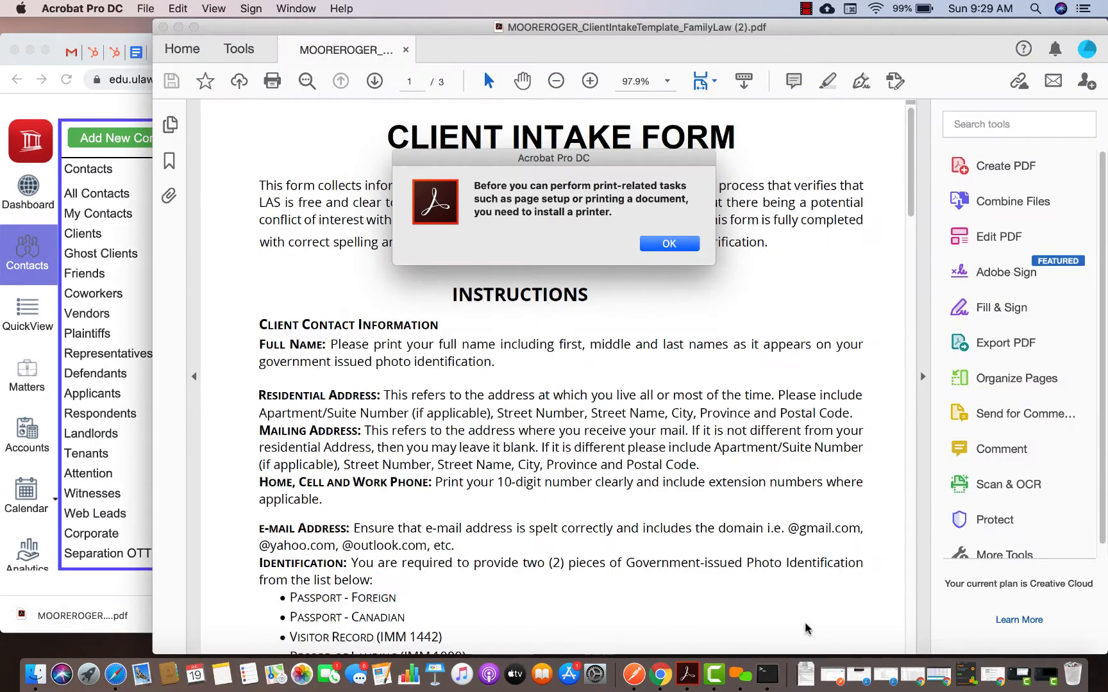
# Dismiss the printer alert, go to the page-3 form, and Validate to flag empty required fields
pyautogui.click(659, 244)
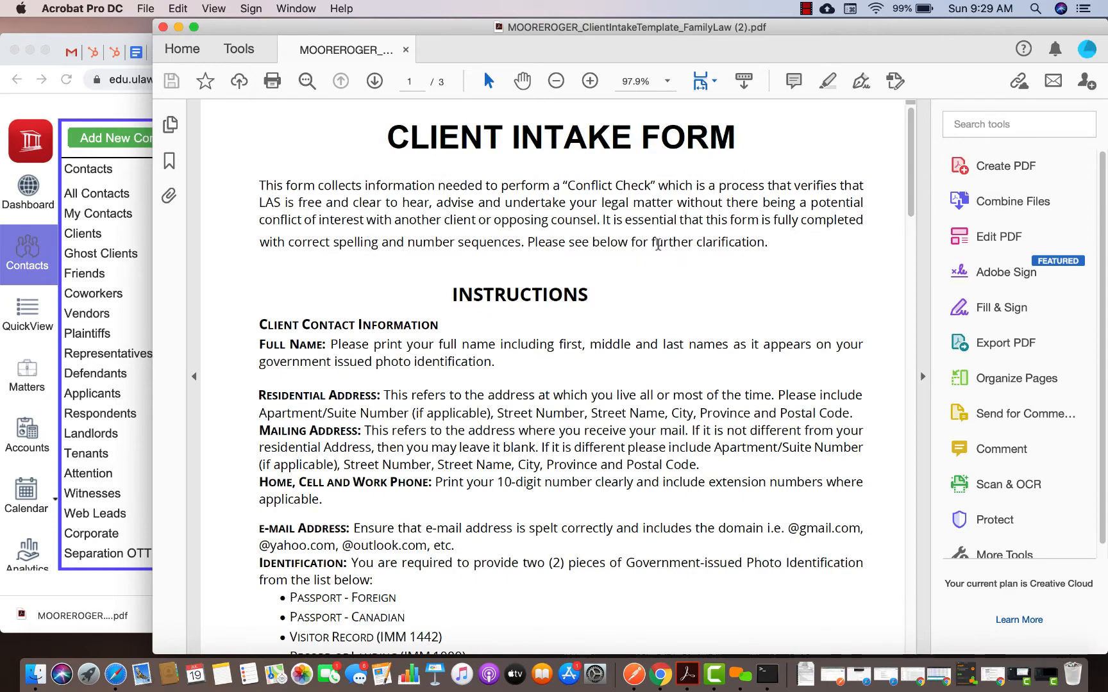
pyautogui.scroll(-5, 469, 277)
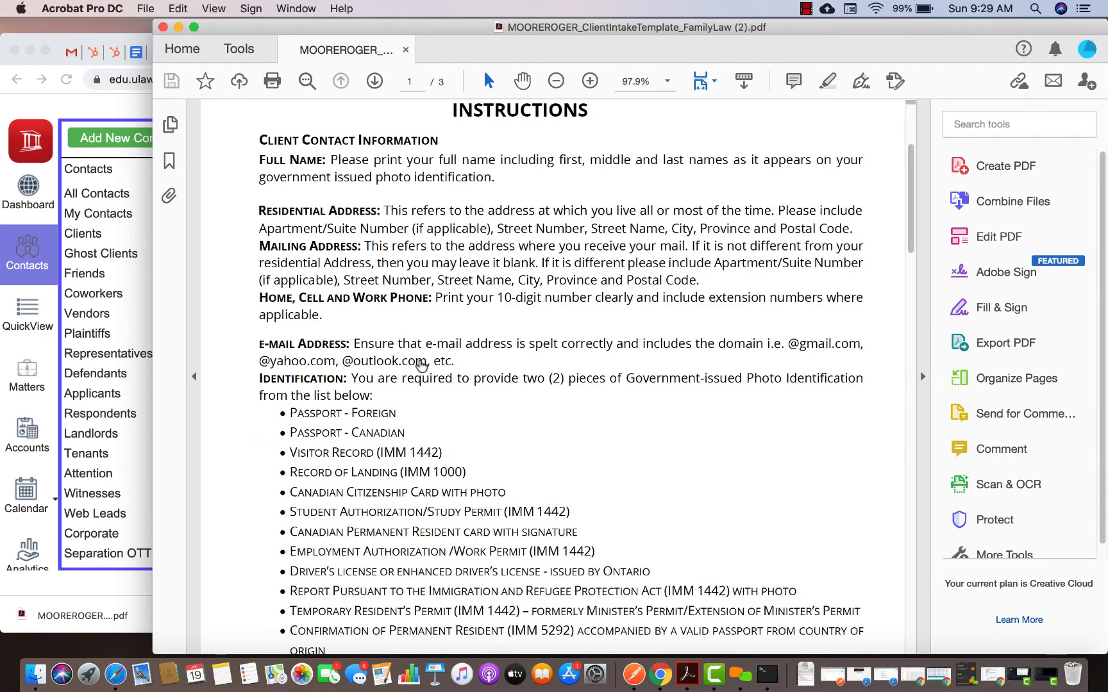
pyautogui.scroll(-4, 402, 348)
pyautogui.scroll(-10, 476, 364)
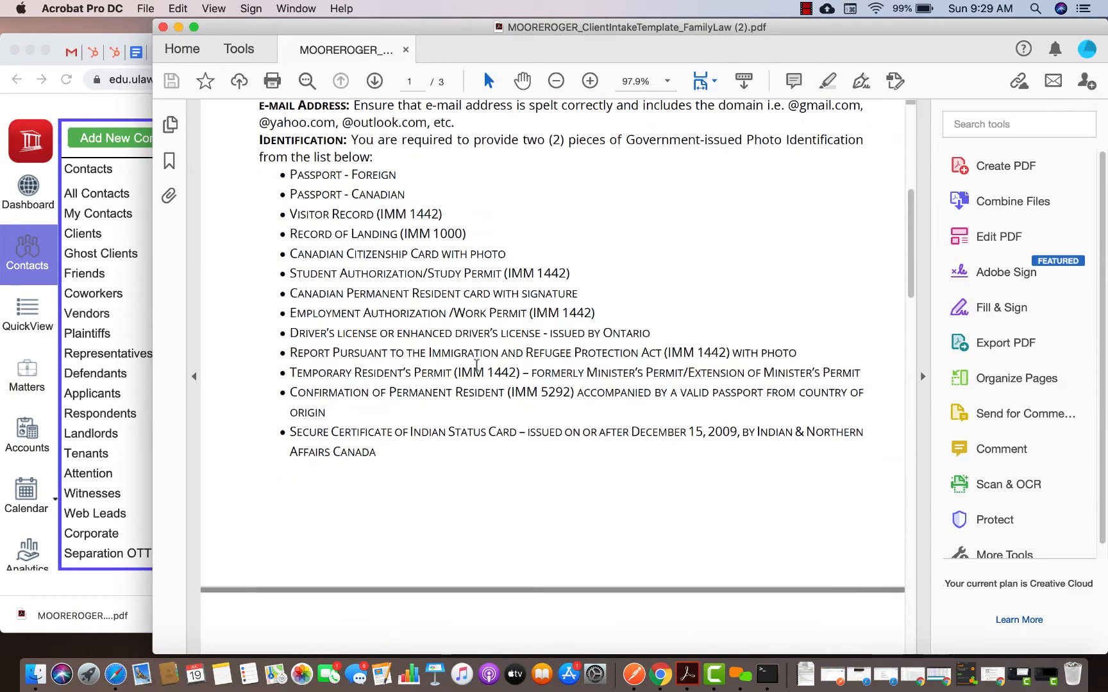
pyautogui.scroll(-15, 476, 365)
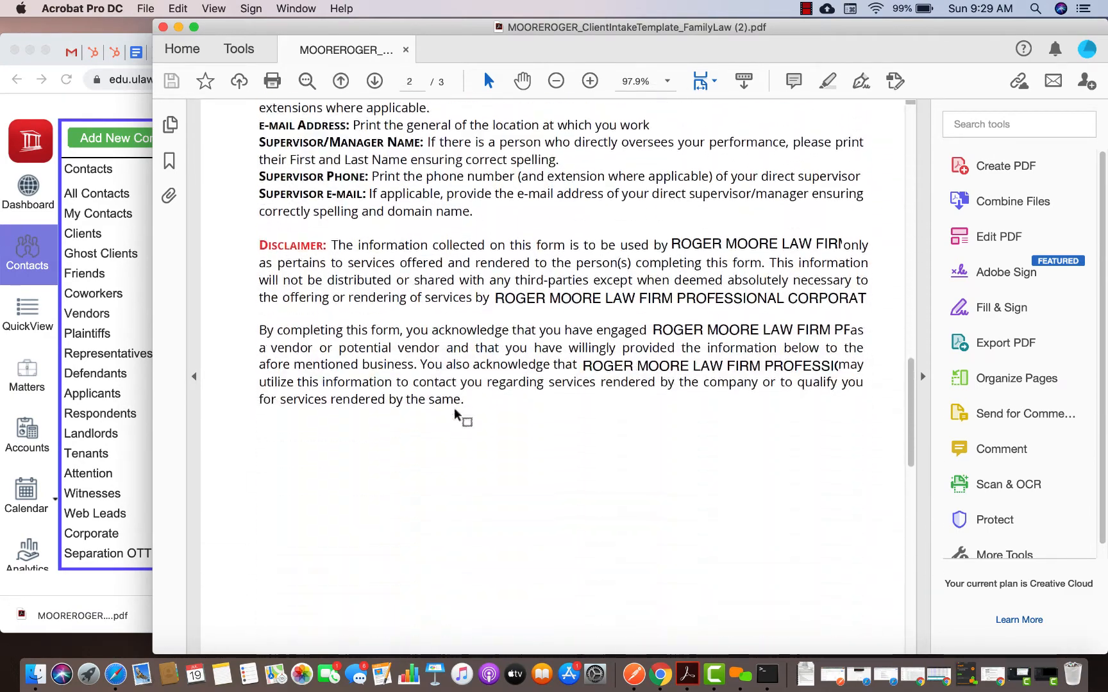
pyautogui.scroll(-8, 459, 417)
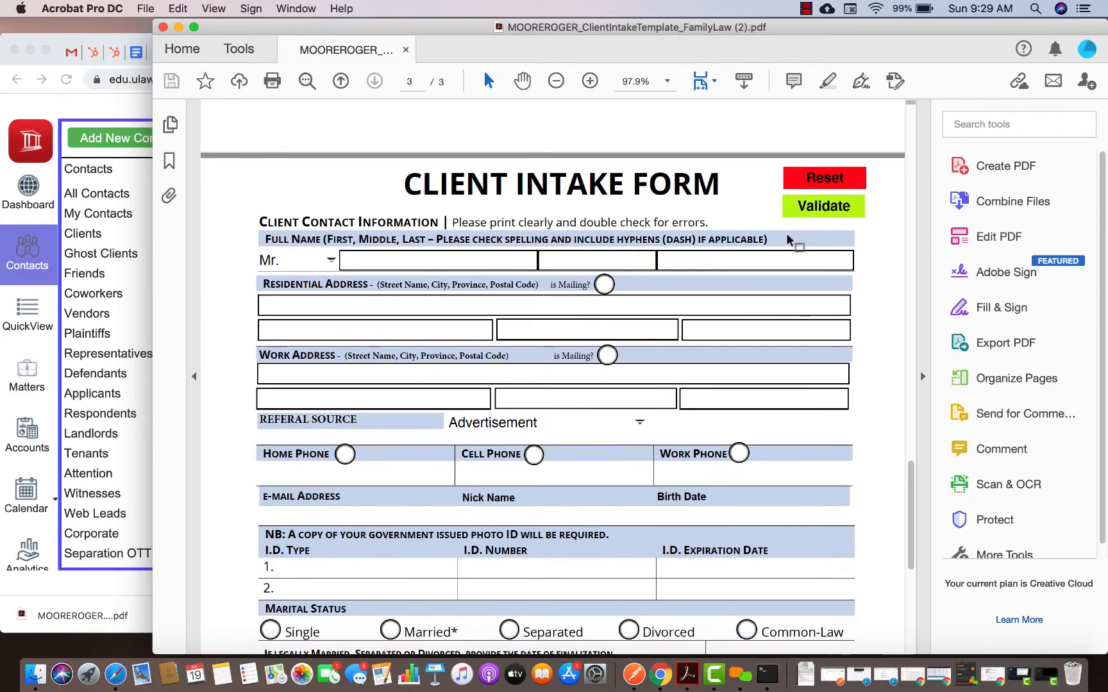
pyautogui.click(824, 208)
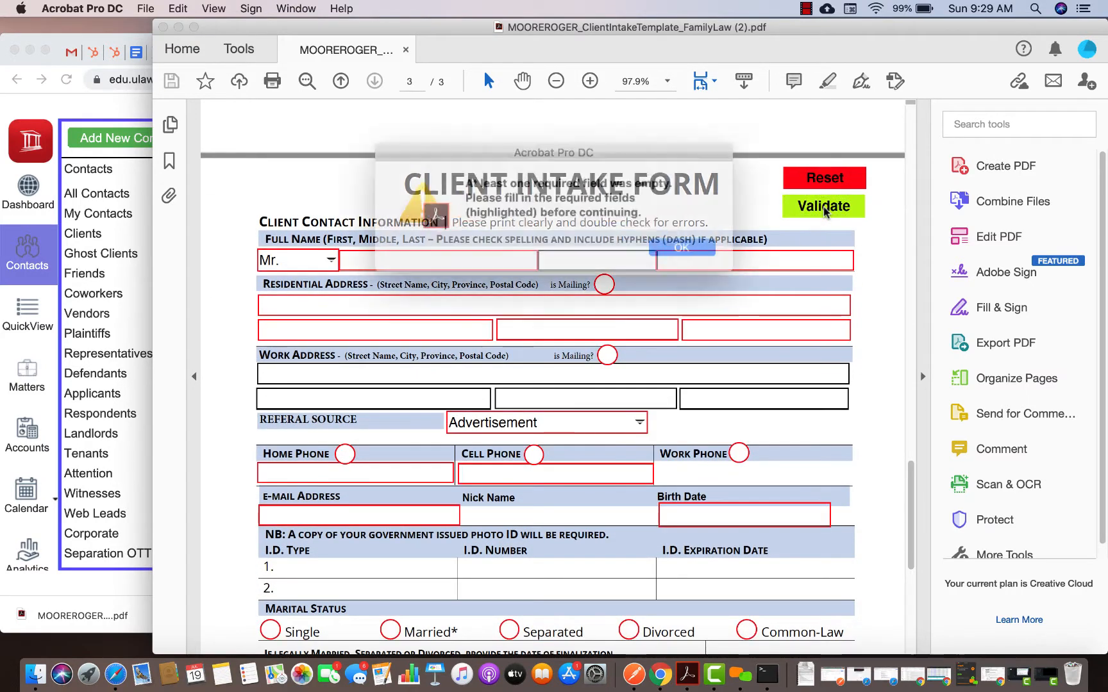
pyautogui.click(671, 244)
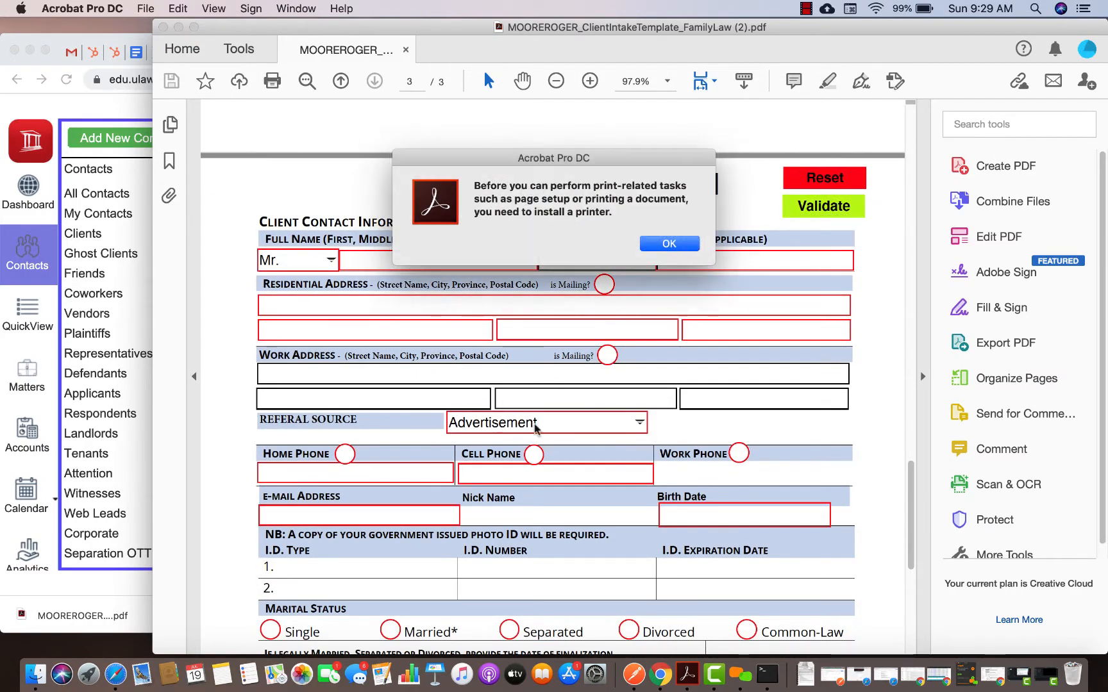
pyautogui.click(676, 242)
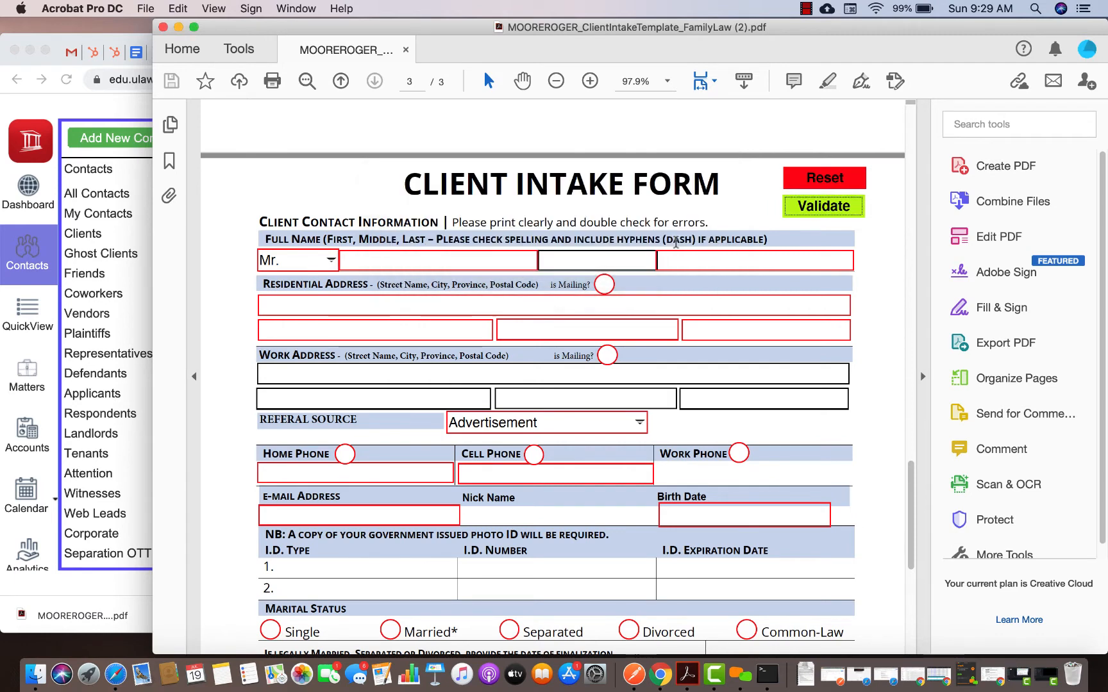
# Set the title to Ms. and enter the client's first, middle and last names
pyautogui.click(332, 260)
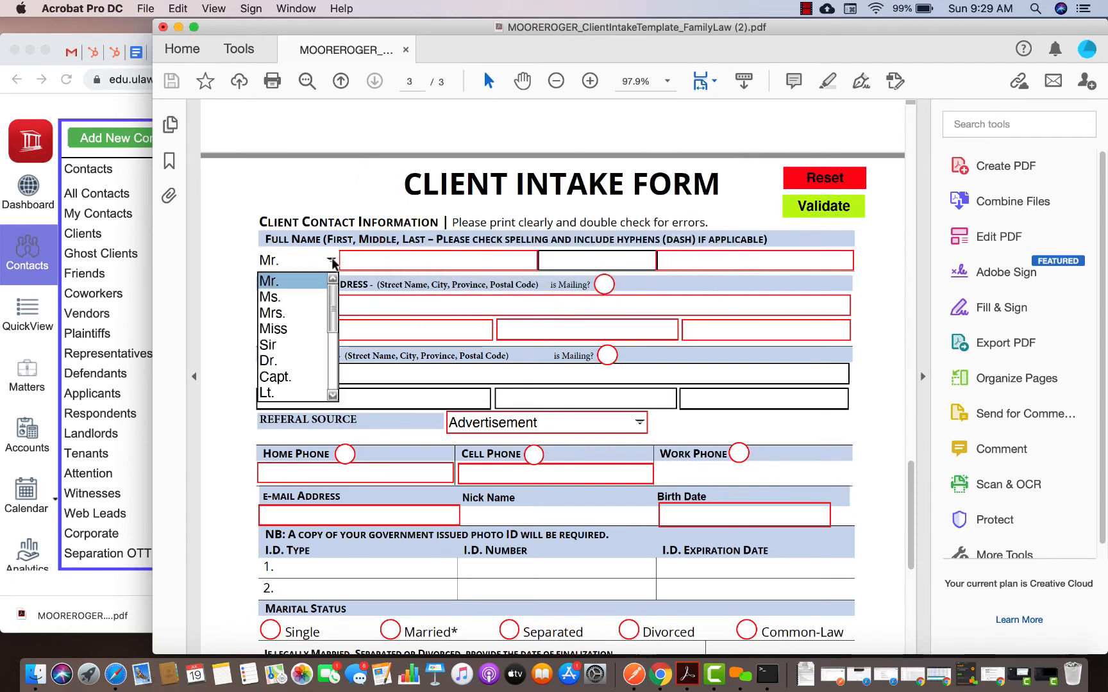
pyautogui.click(280, 299)
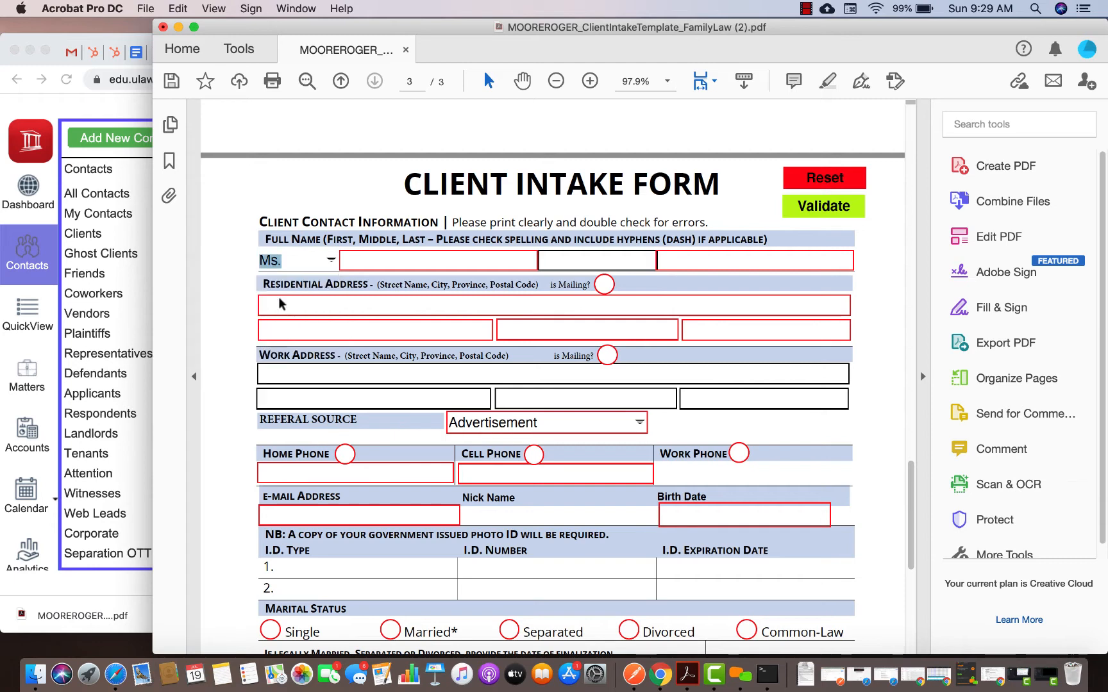
pyautogui.click(414, 263)
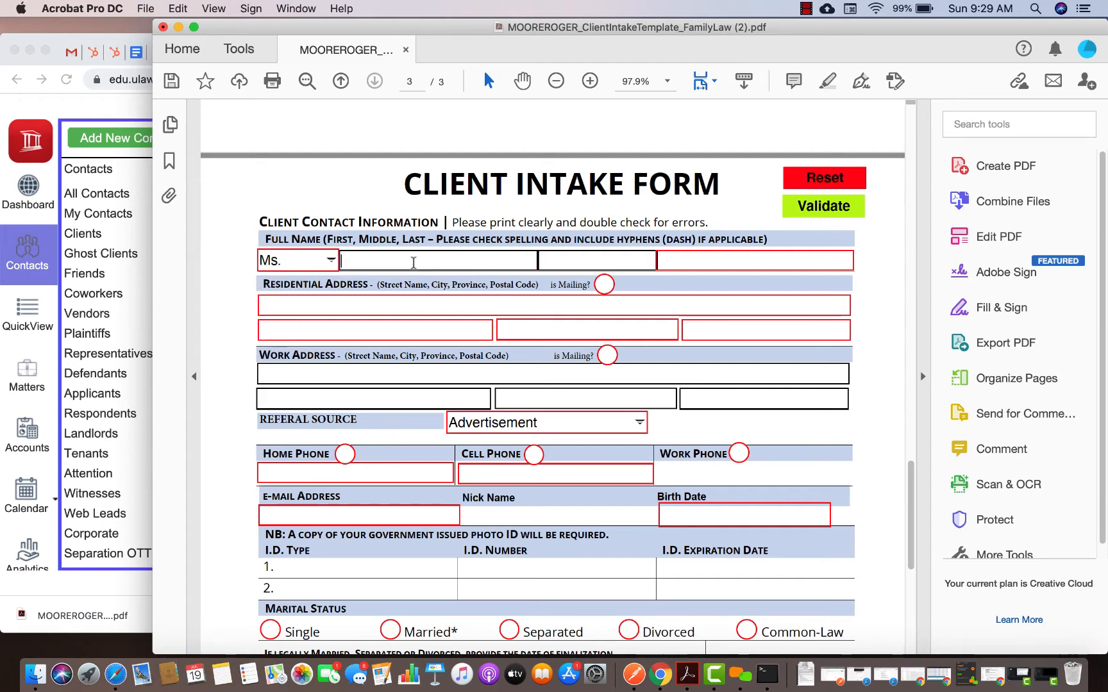
pyautogui.write('Kren')
pyautogui.press('BackSpace')
pyautogui.press('BackSpace')
pyautogui.press('BackSpace')
pyautogui.write('a')
pyautogui.click(580, 263)
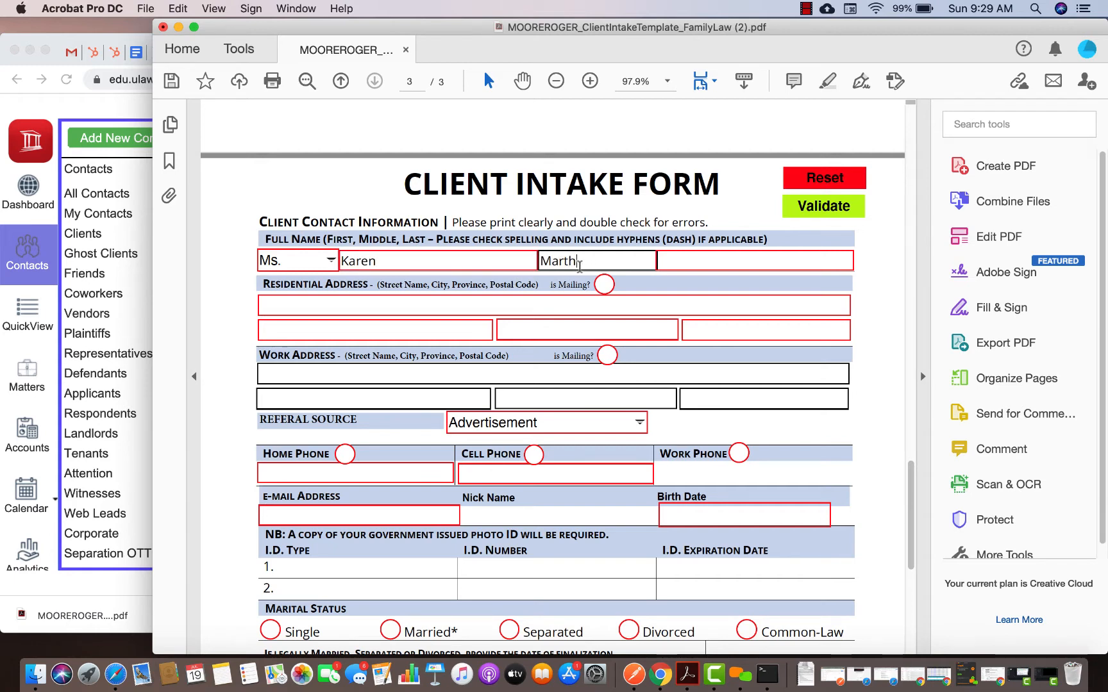
pyautogui.click(683, 259)
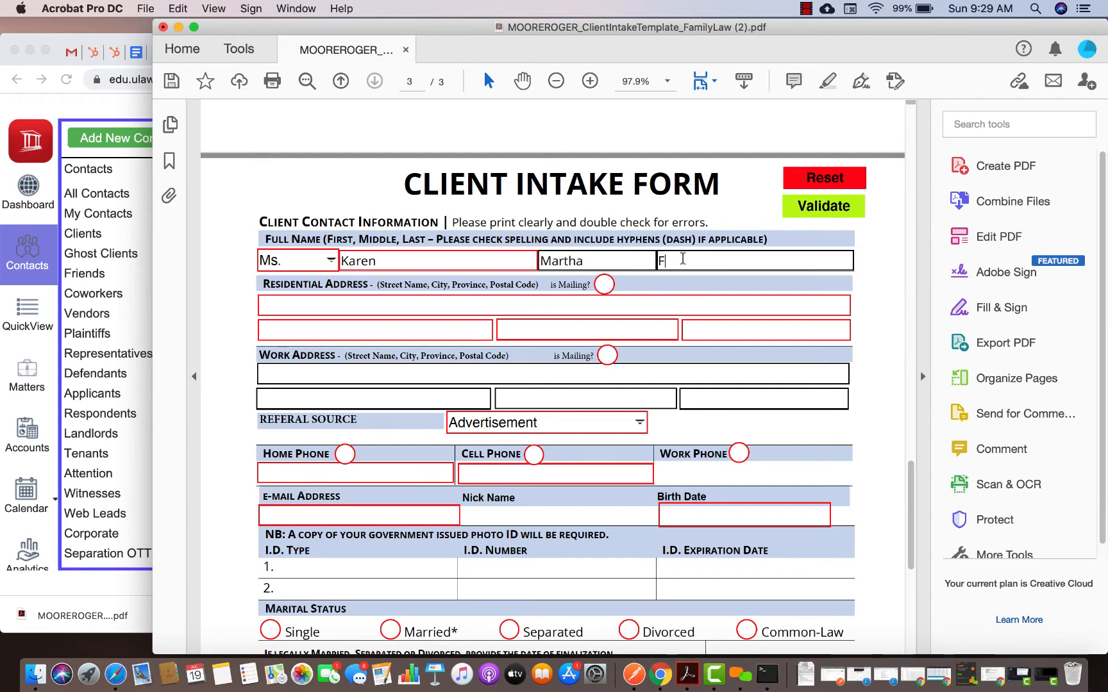
# Mark the residential address as mailing and enter its street, city Toronto, province ON and postal code
pyautogui.click(603, 286)
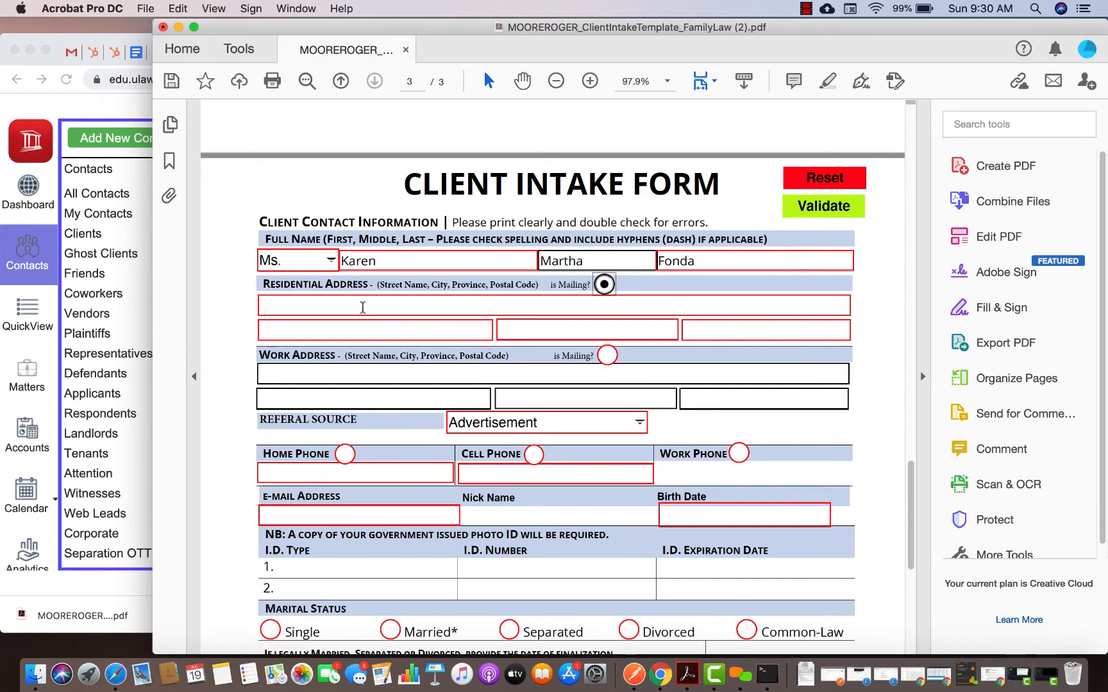
pyautogui.click(364, 305)
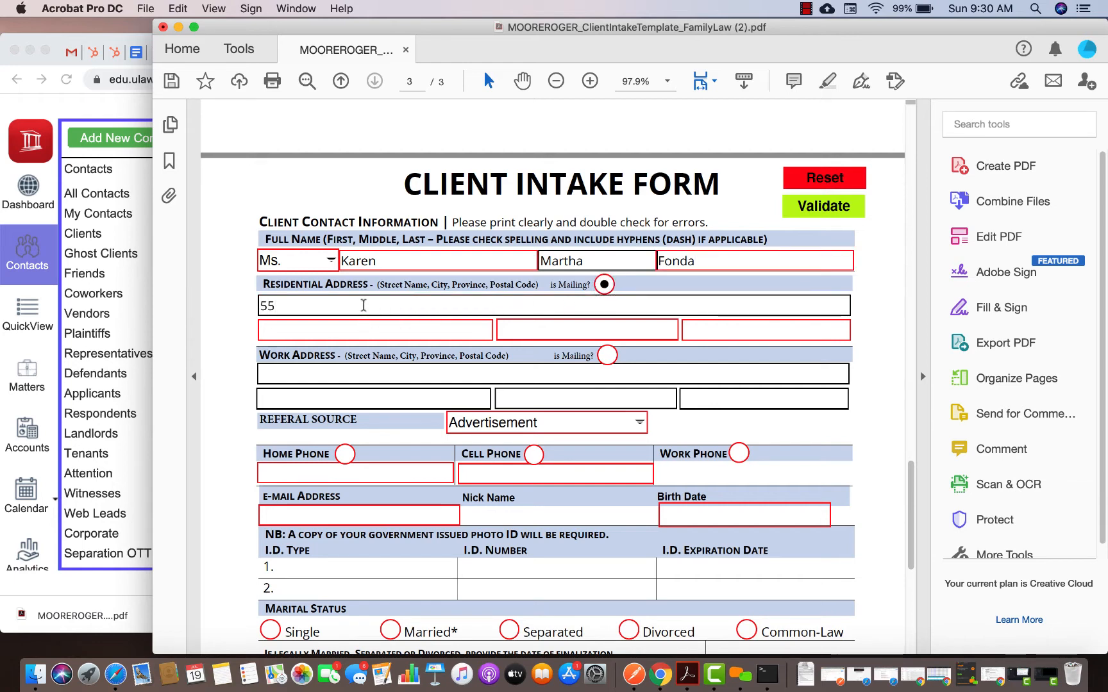
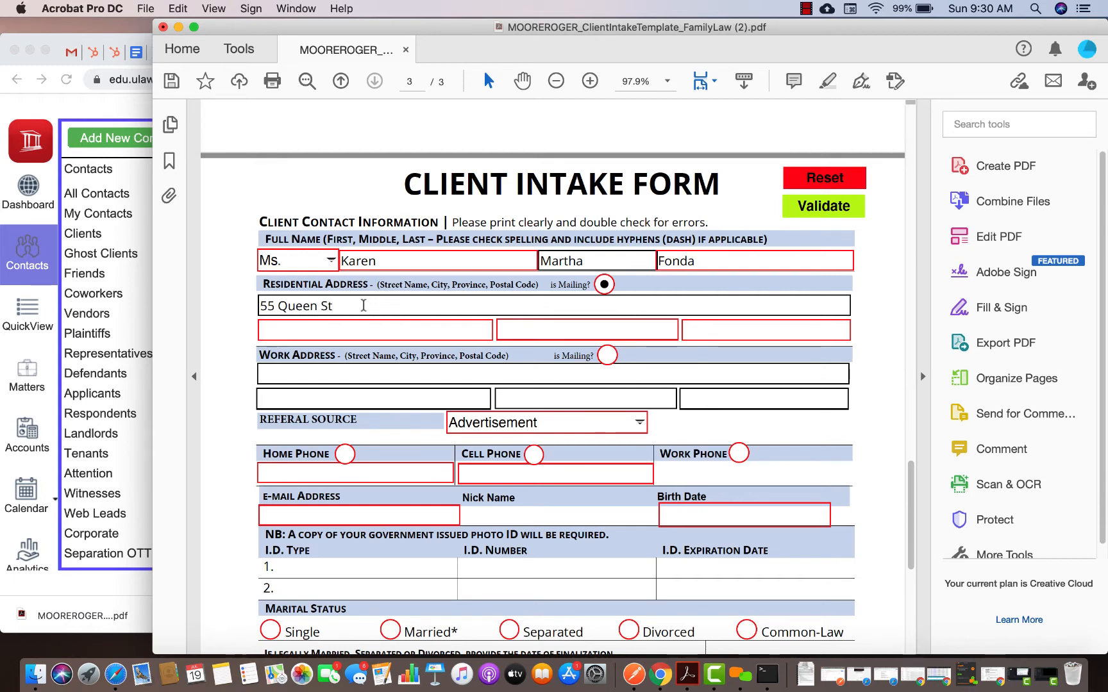
pyautogui.click(332, 331)
pyautogui.write('T')
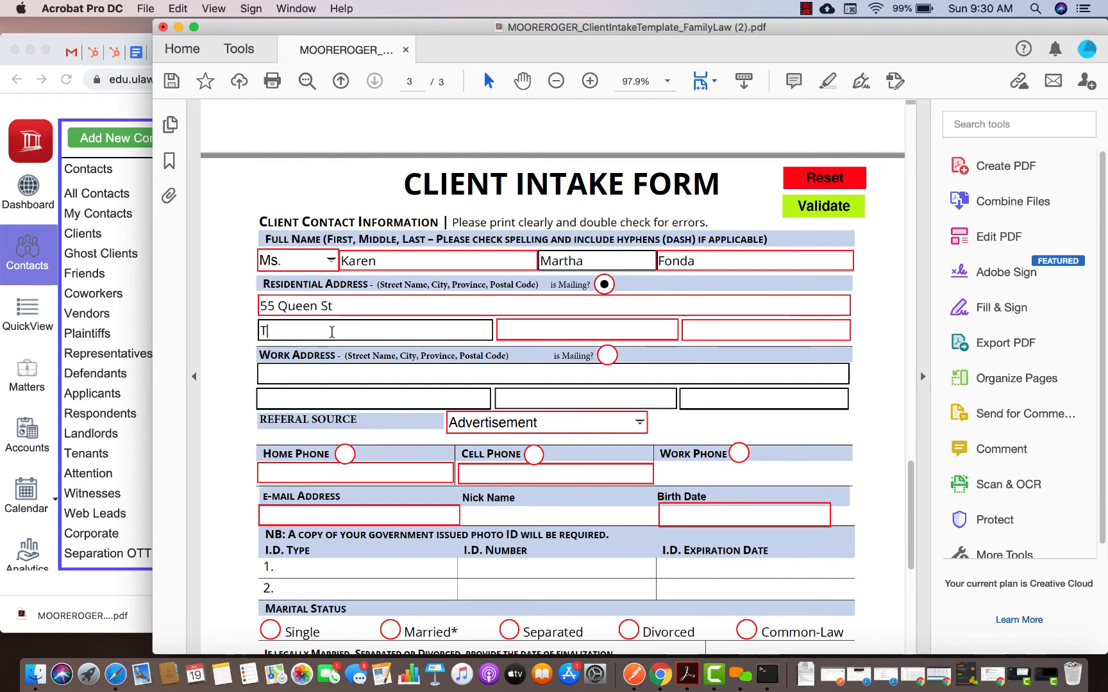
pyautogui.write('oronto')
pyautogui.press('Tab')
pyautogui.write('O')
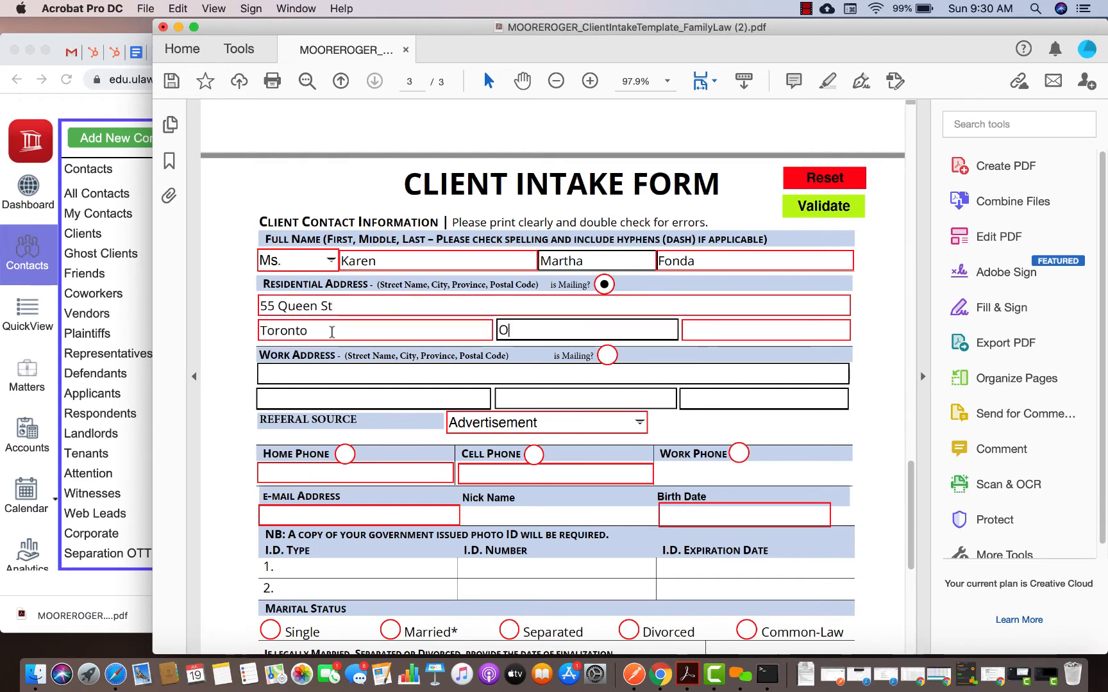
pyautogui.write('N')
pyautogui.click(701, 332)
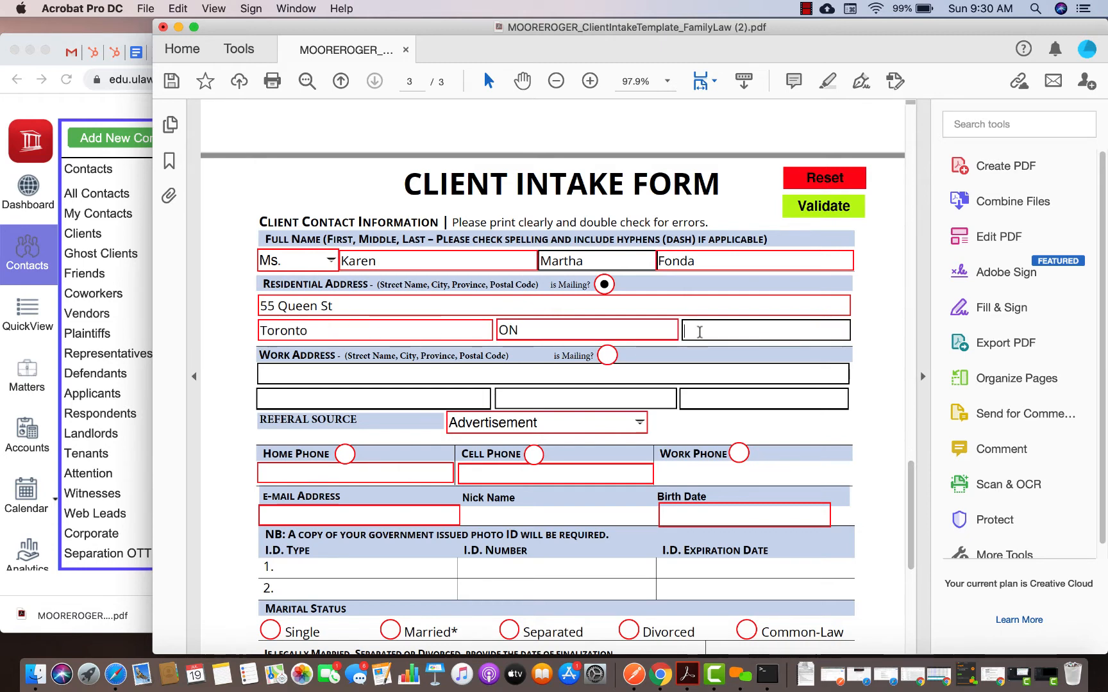
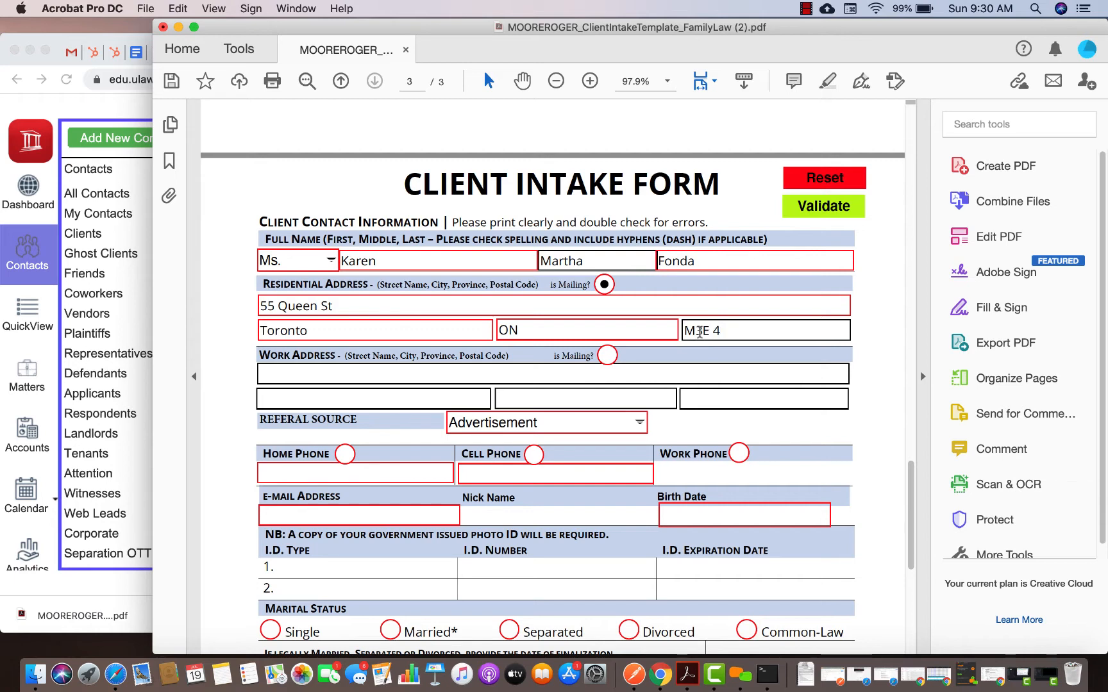
# Enter the work address street, city, province and postal code
pyautogui.click(413, 380)
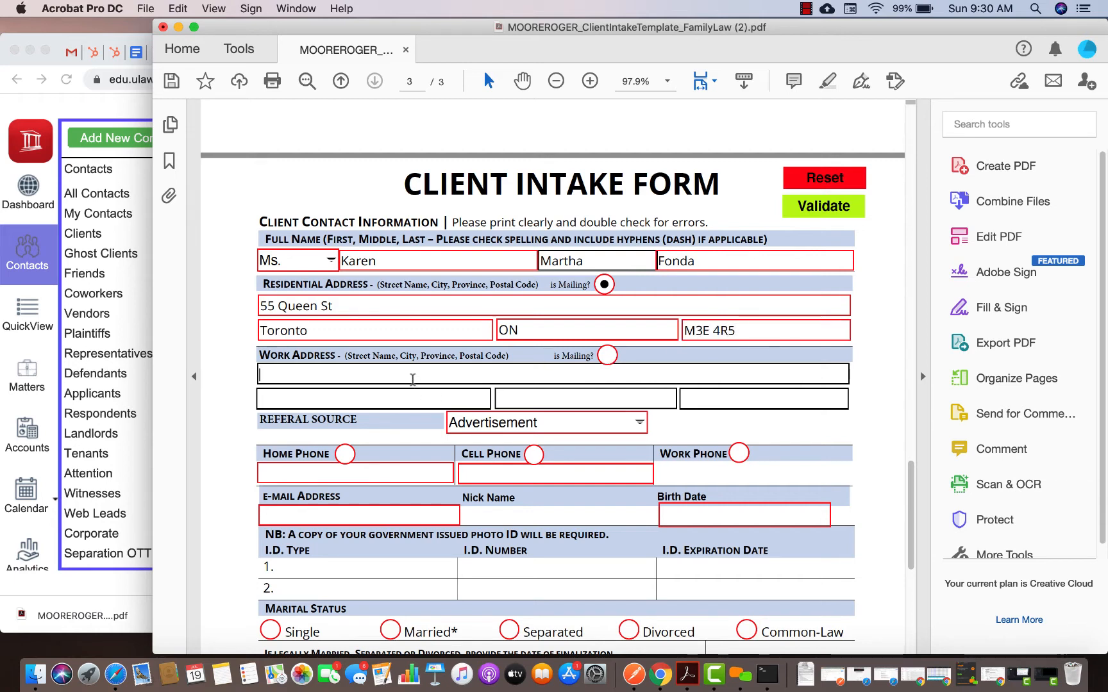
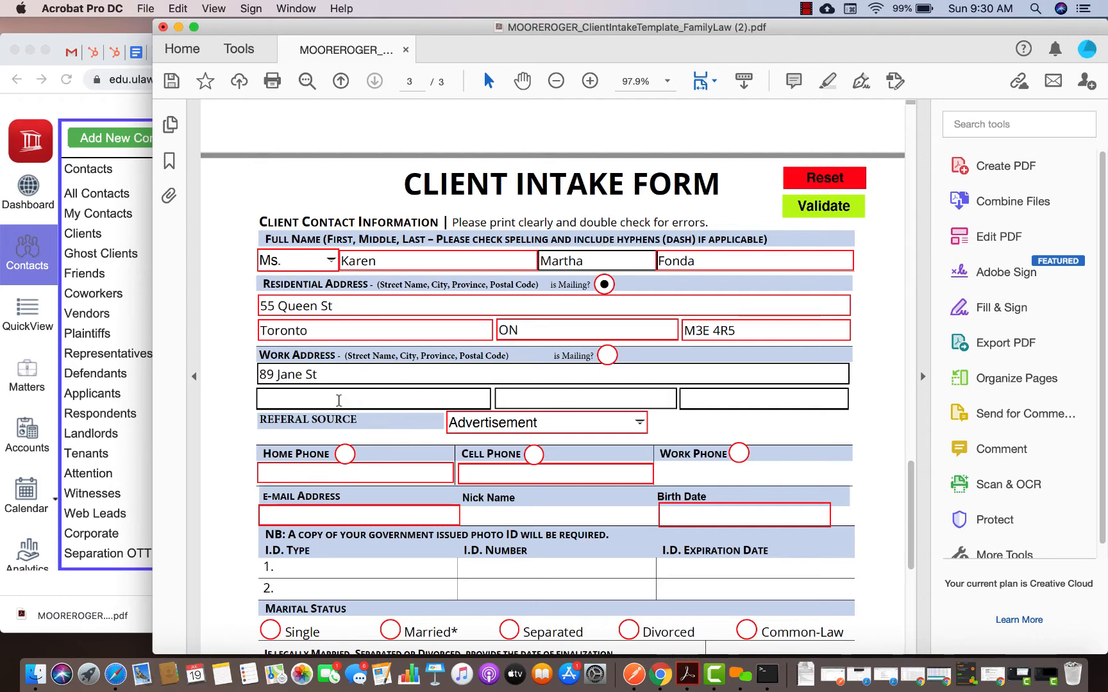
pyautogui.click(338, 401)
pyautogui.write('Richmond')
pyautogui.click(535, 402)
pyautogui.write('O')
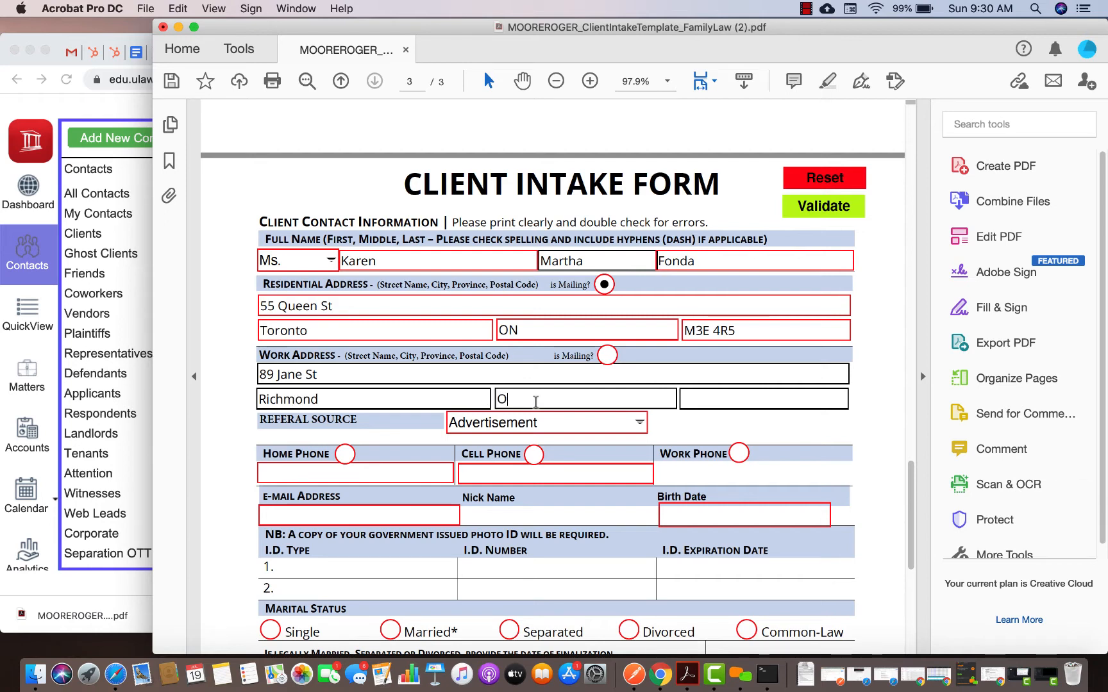
pyautogui.write('N')
pyautogui.write('M5T 6')
pyautogui.write('Y')
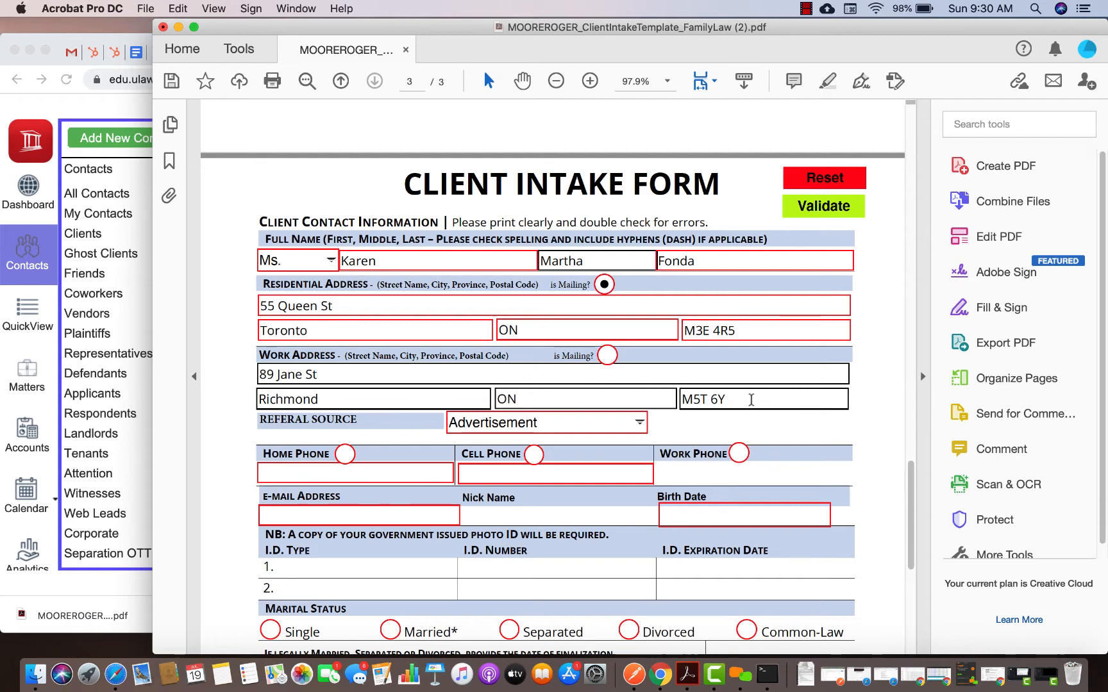
pyautogui.write('7')
# Set the referral source to Internet Advertising
pyautogui.click(639, 422)
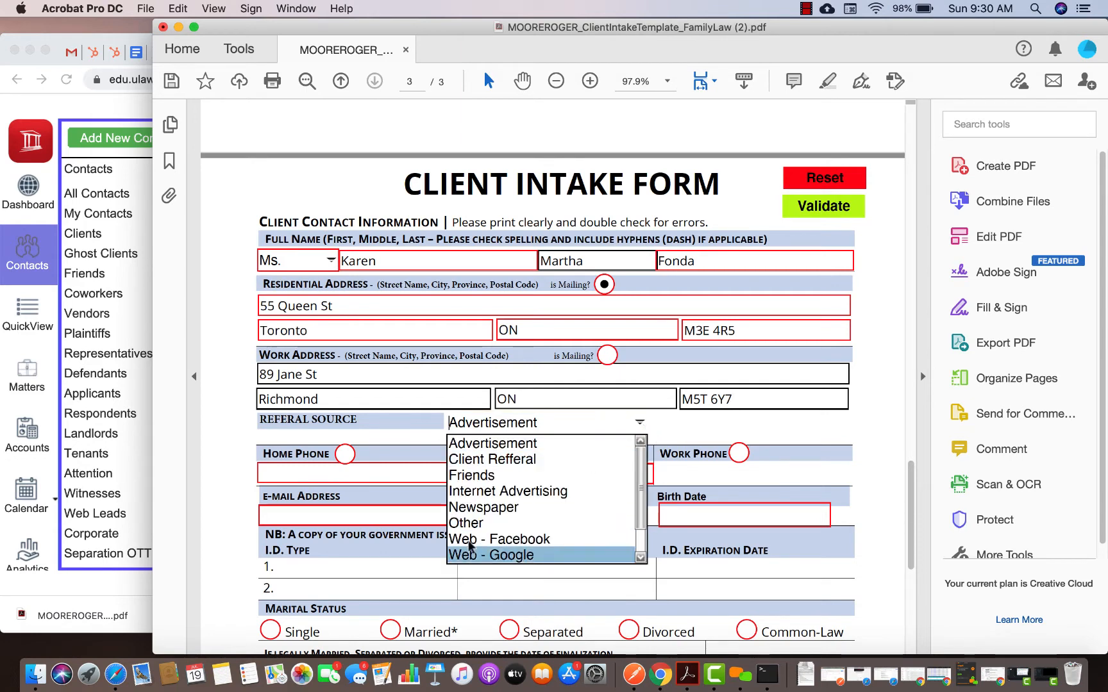
pyautogui.click(498, 508)
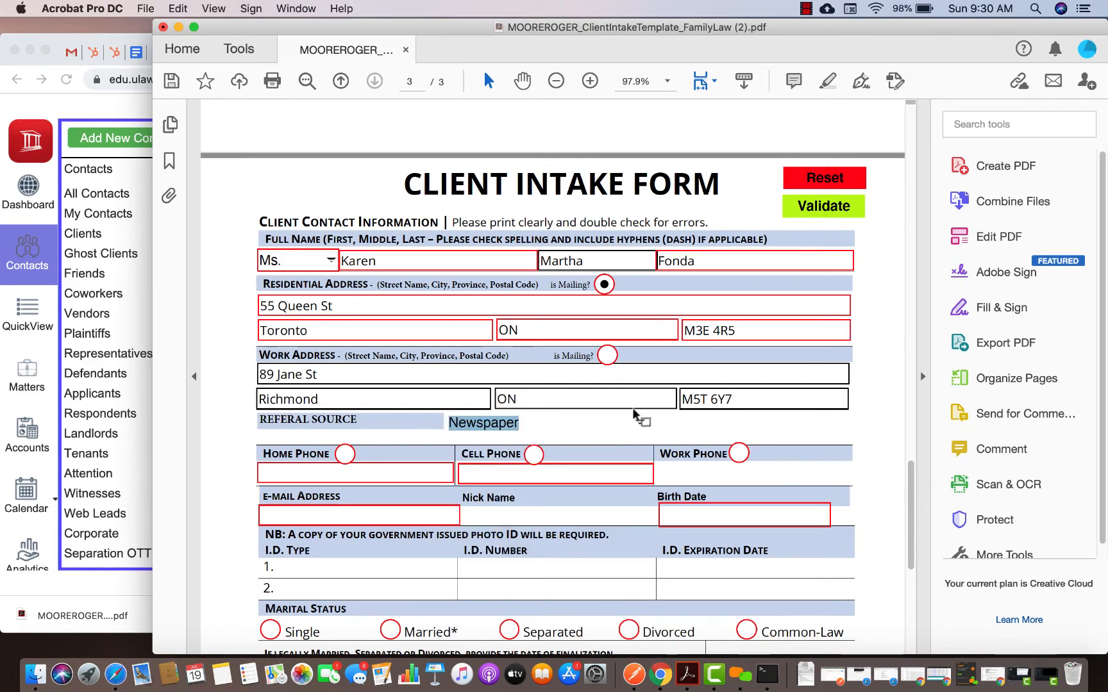
pyautogui.click(639, 421)
pyautogui.press('Down')
pyautogui.press('Down')
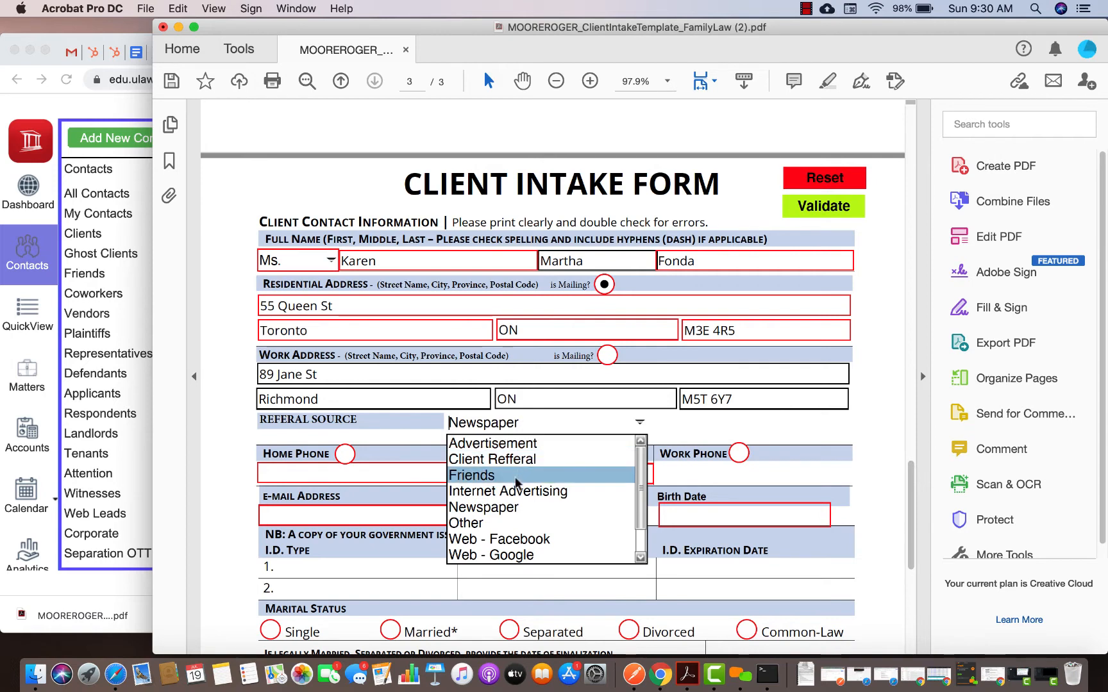
pyautogui.press('Down')
pyautogui.press('Return')
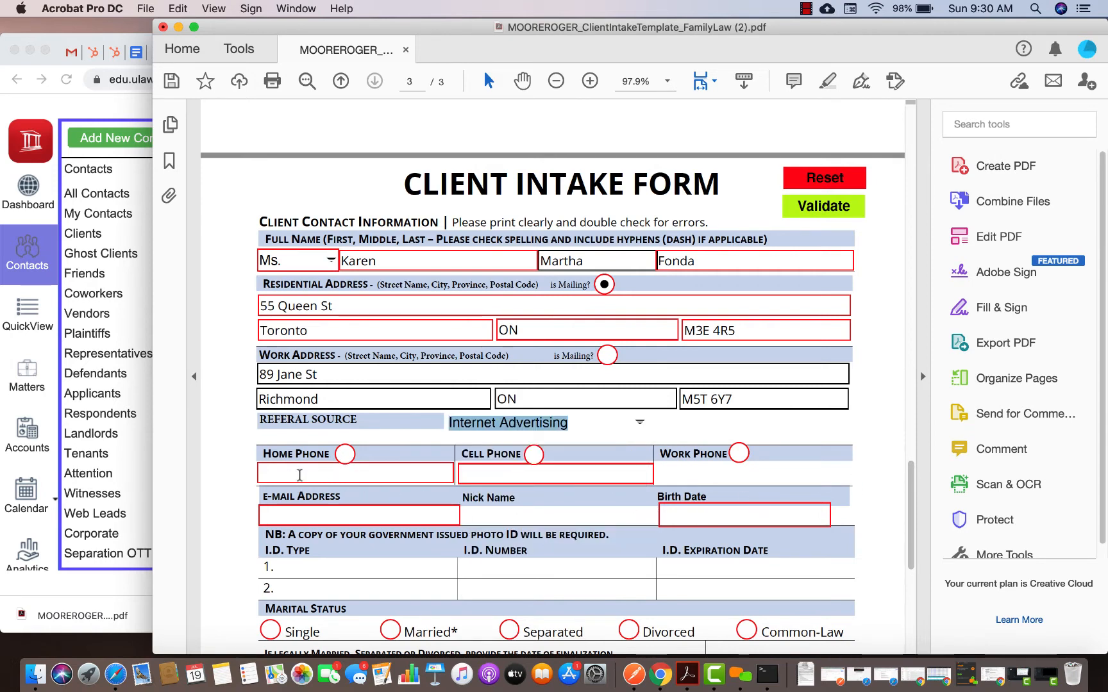
# Enter the home, cell and work phone numbers and mark the cell phone as preferred
pyautogui.click(301, 473)
pyautogui.write('416')
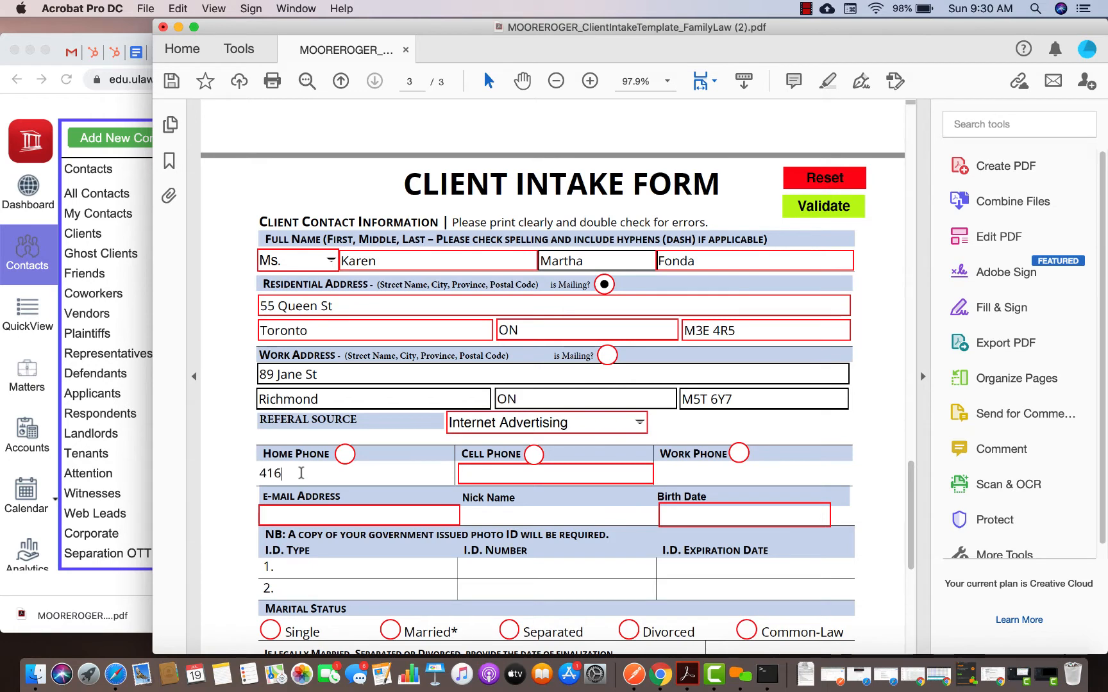
pyautogui.write('-HOME')
pyautogui.click(473, 474)
pyautogui.write('61')
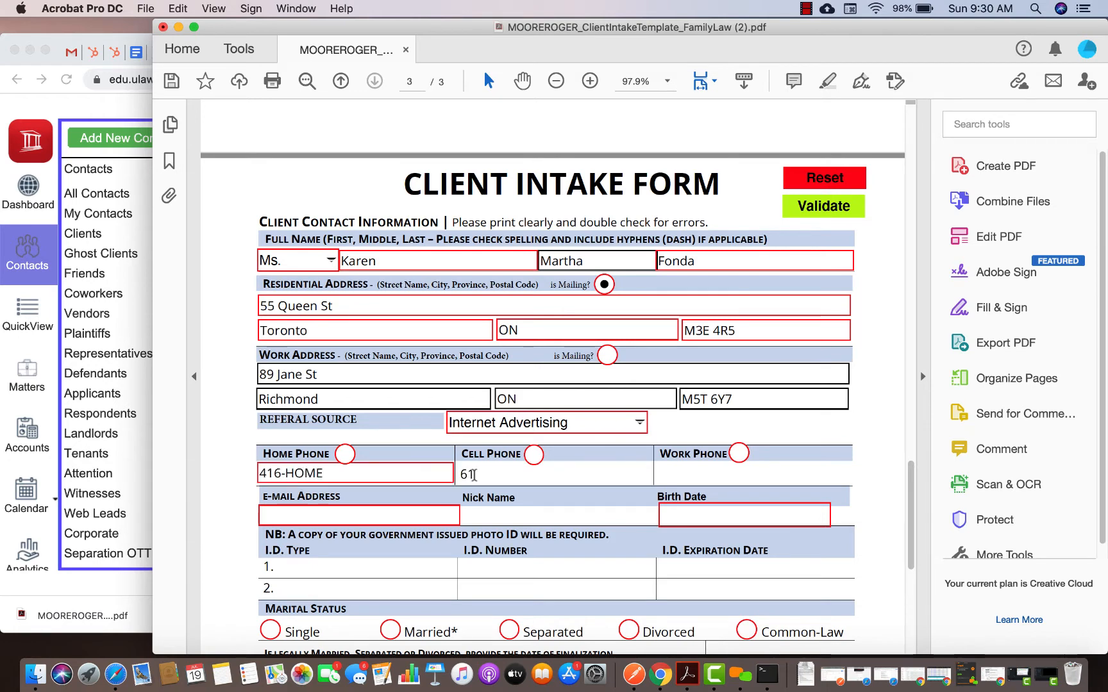
pyautogui.press('BackSpace')
pyautogui.write('416-CELL')
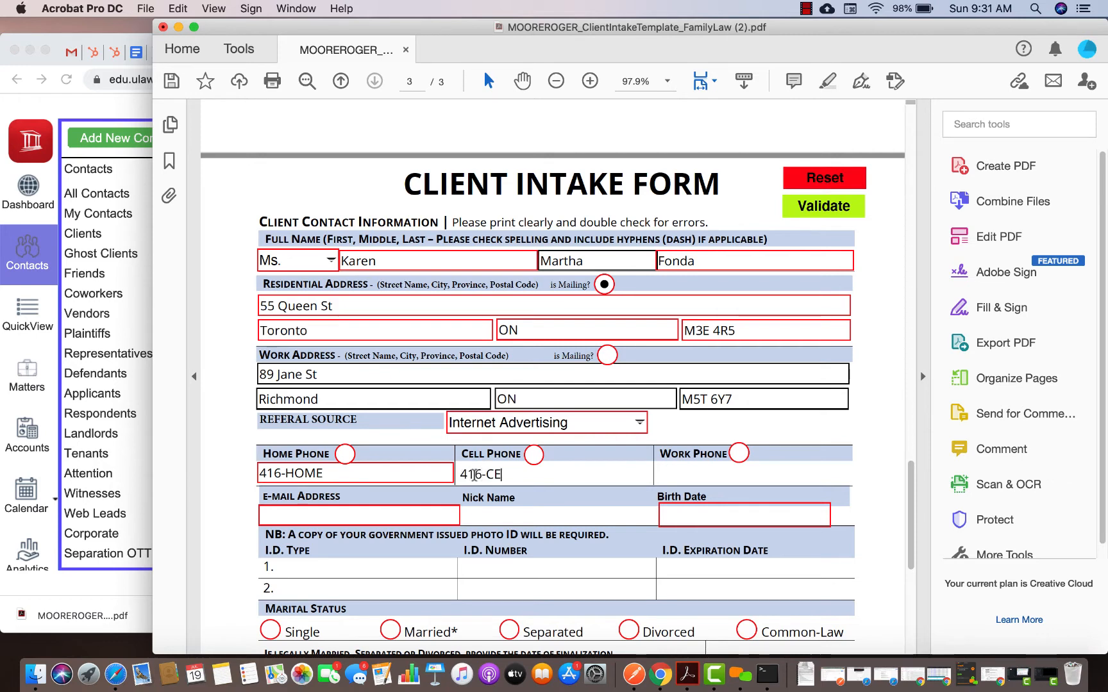
pyautogui.click(677, 478)
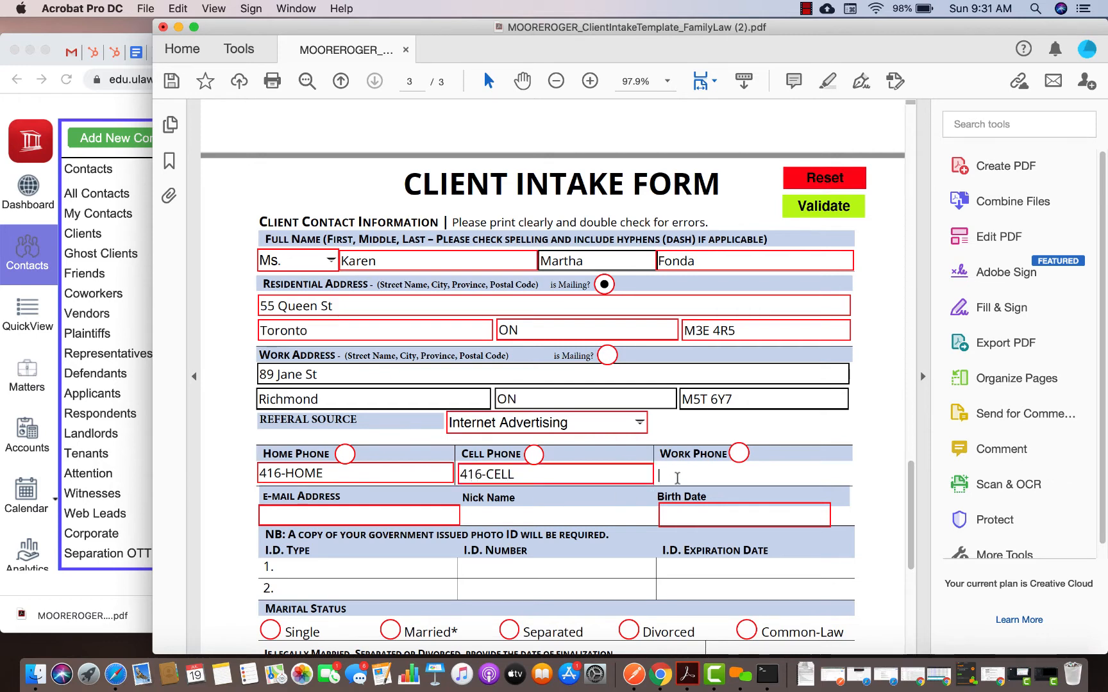
pyautogui.write('416-WORK')
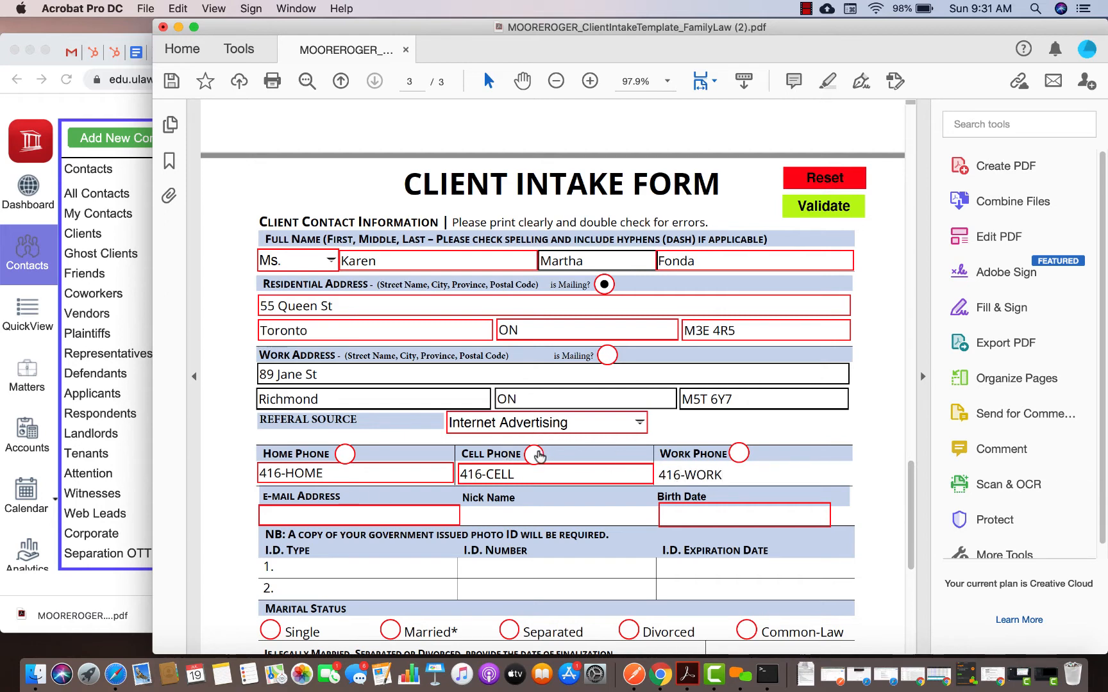
pyautogui.click(534, 454)
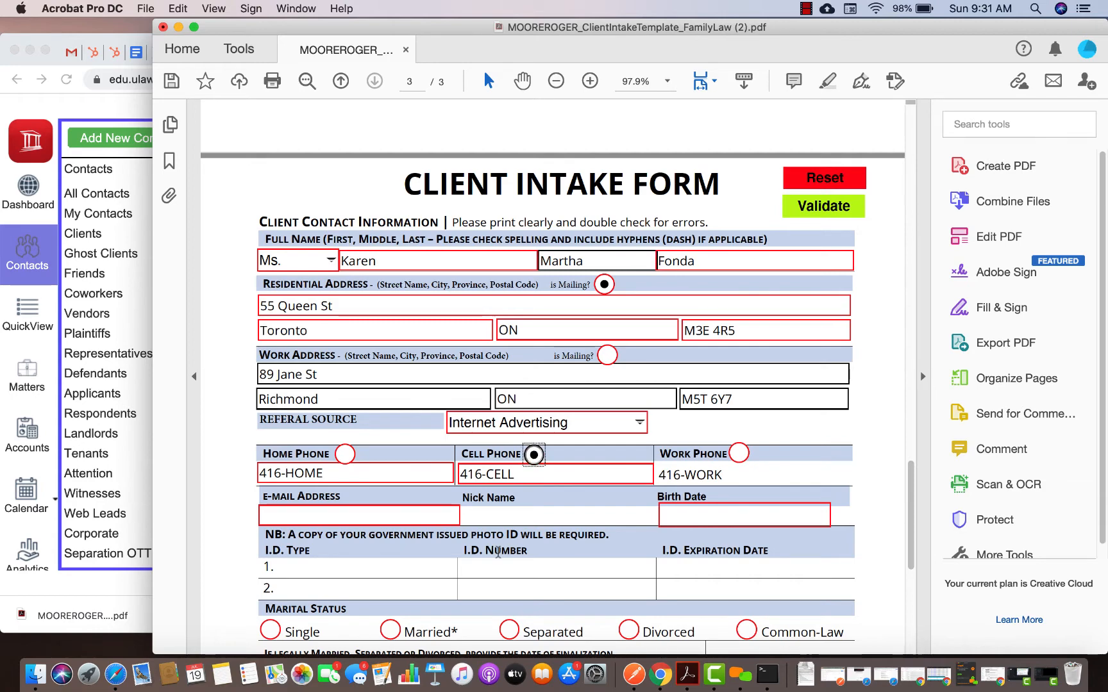
pyautogui.scroll(-2, 494, 550)
pyautogui.scroll(2, 594, 220)
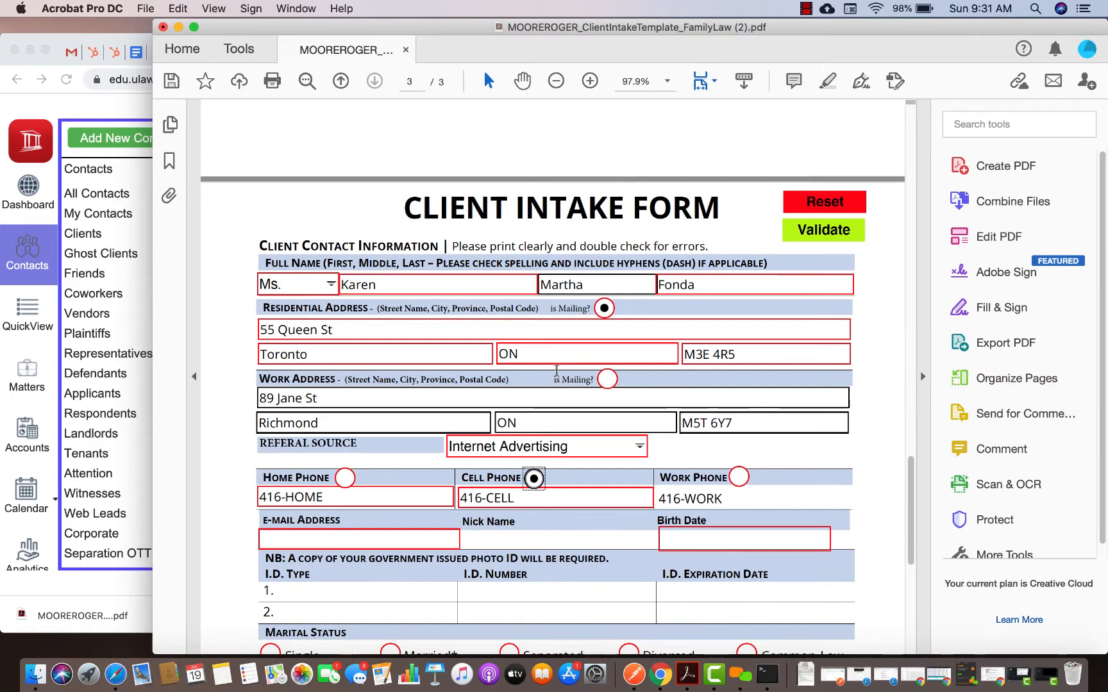
pyautogui.scroll(-3, 381, 436)
# Fill in the client's e-mail address and nickname
pyautogui.click(378, 437)
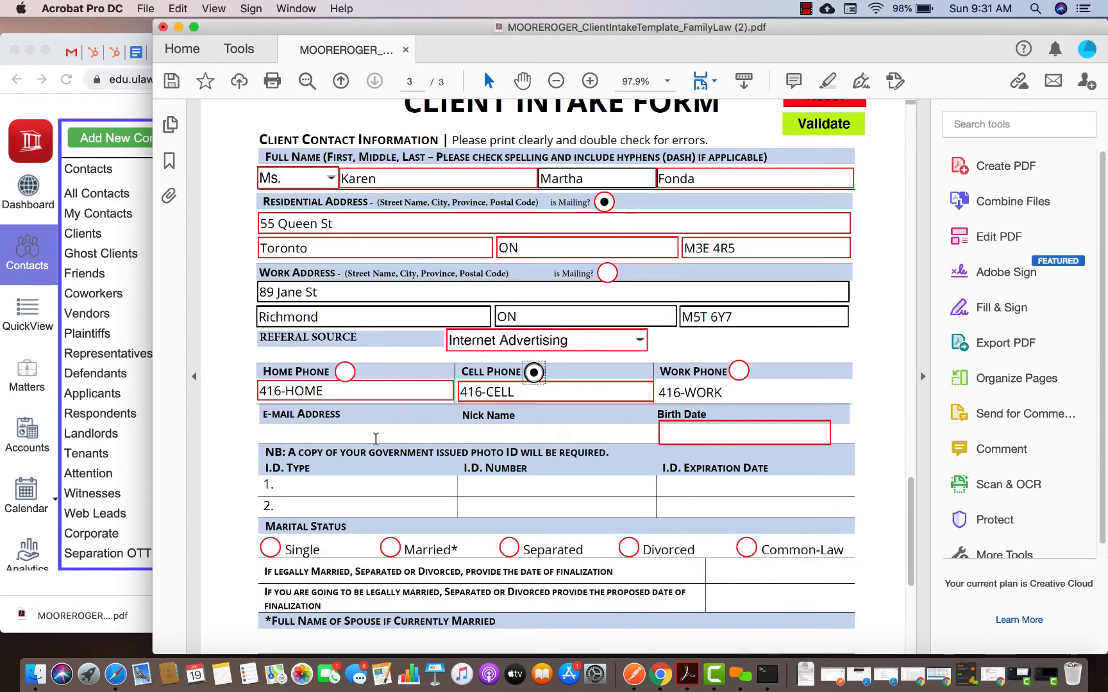
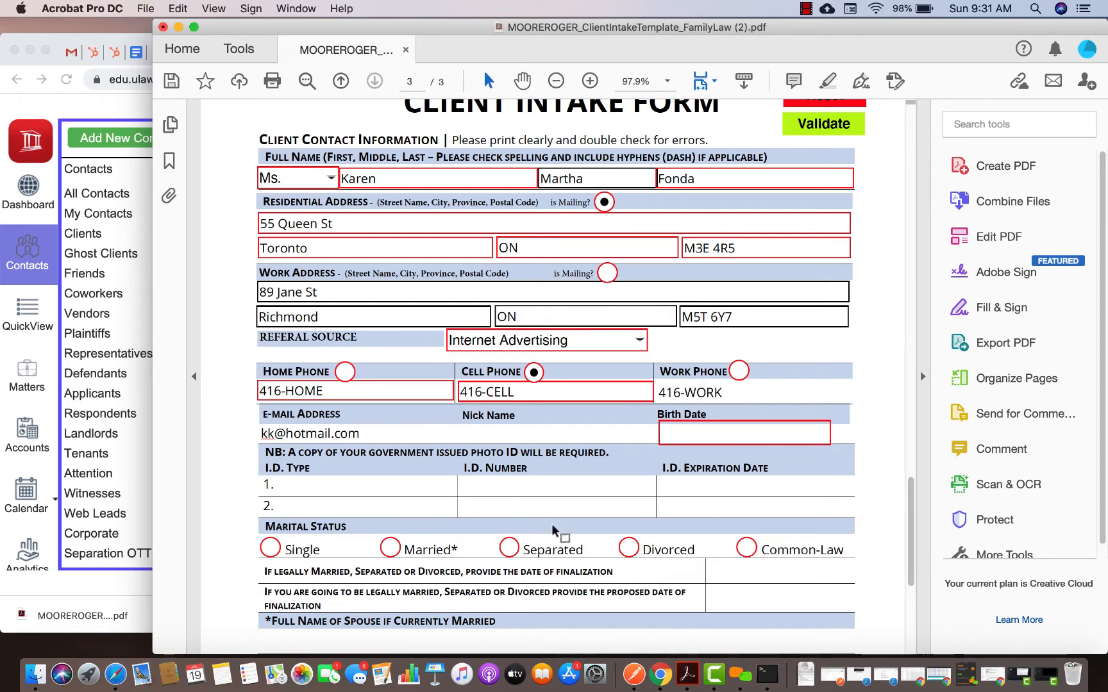
pyautogui.click(566, 436)
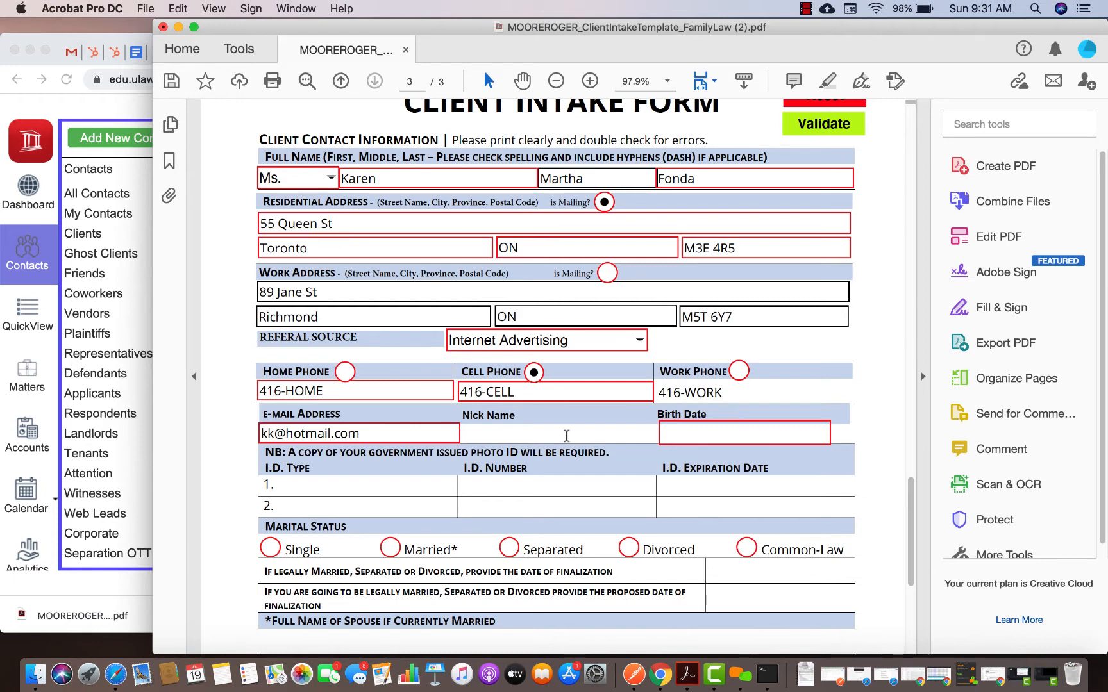
pyautogui.write('M')
pyautogui.press('BackSpace')
pyautogui.write('KMF')
# Set the client's birth date using the date picker and correct the year
pyautogui.click(729, 433)
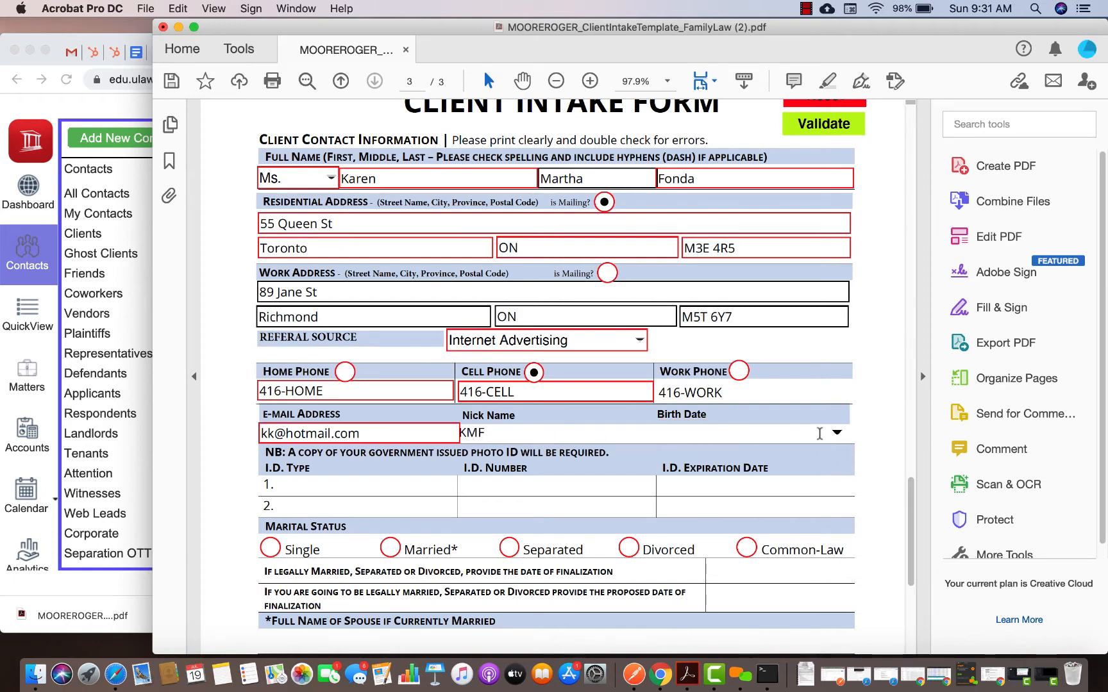
pyautogui.click(836, 434)
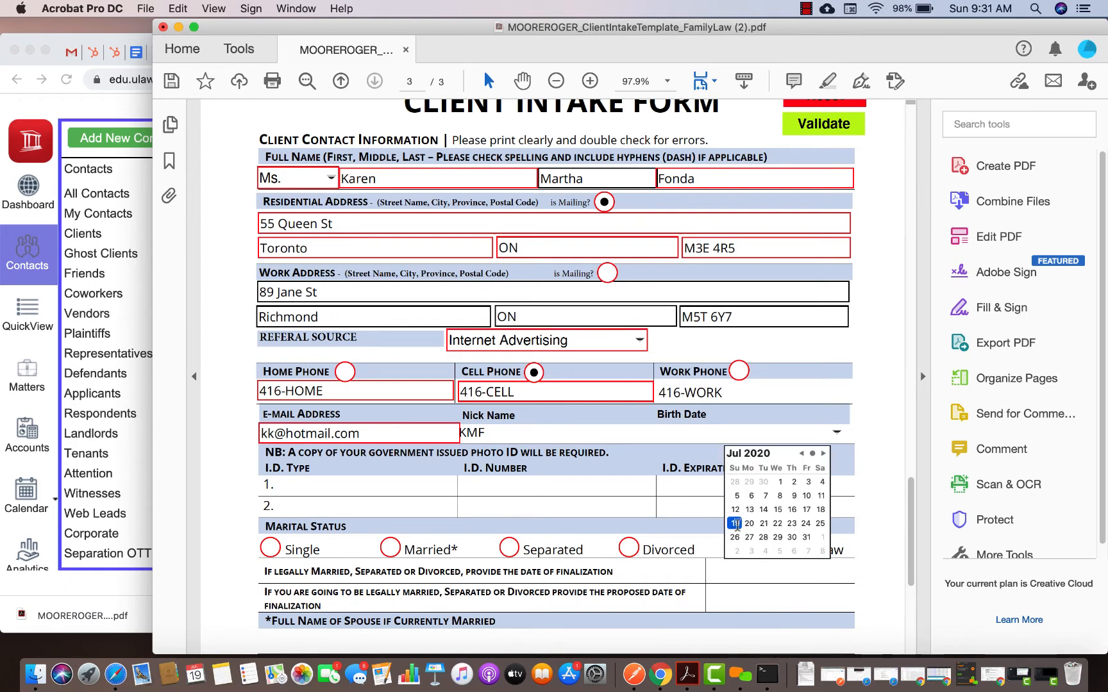
pyautogui.click(735, 523)
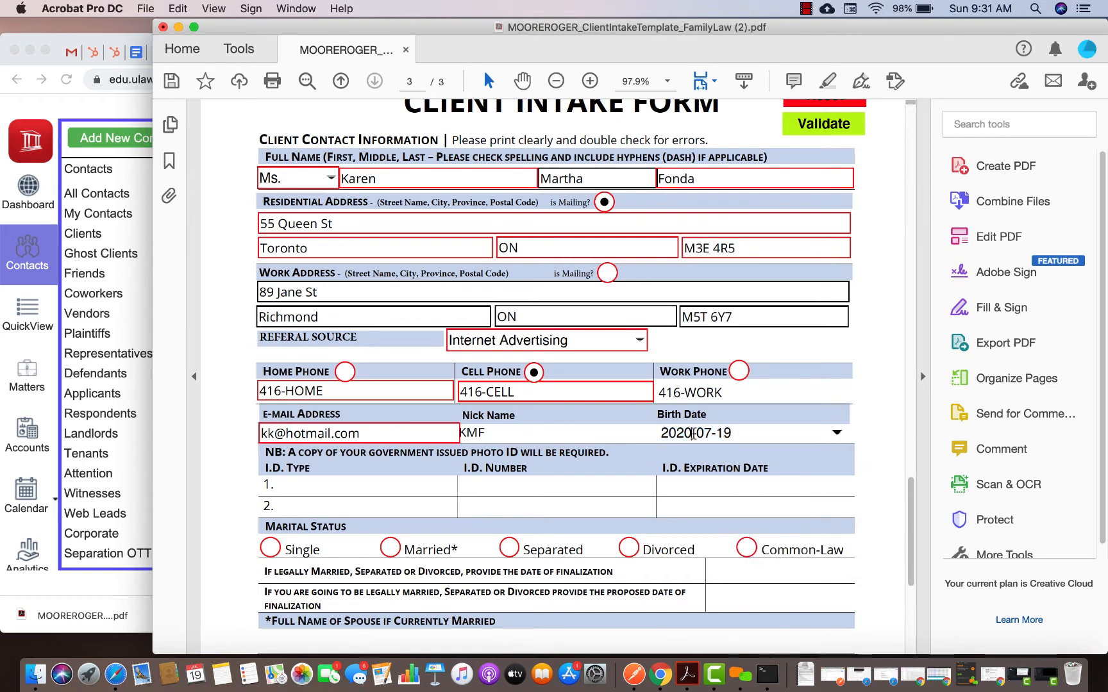
pyautogui.press('BackSpace')
pyautogui.press('BackSpace')
pyautogui.write('00')
# Record Passprot as the first ID type with its ID number, and mark marital status Single
pyautogui.scroll(-2, 385, 461)
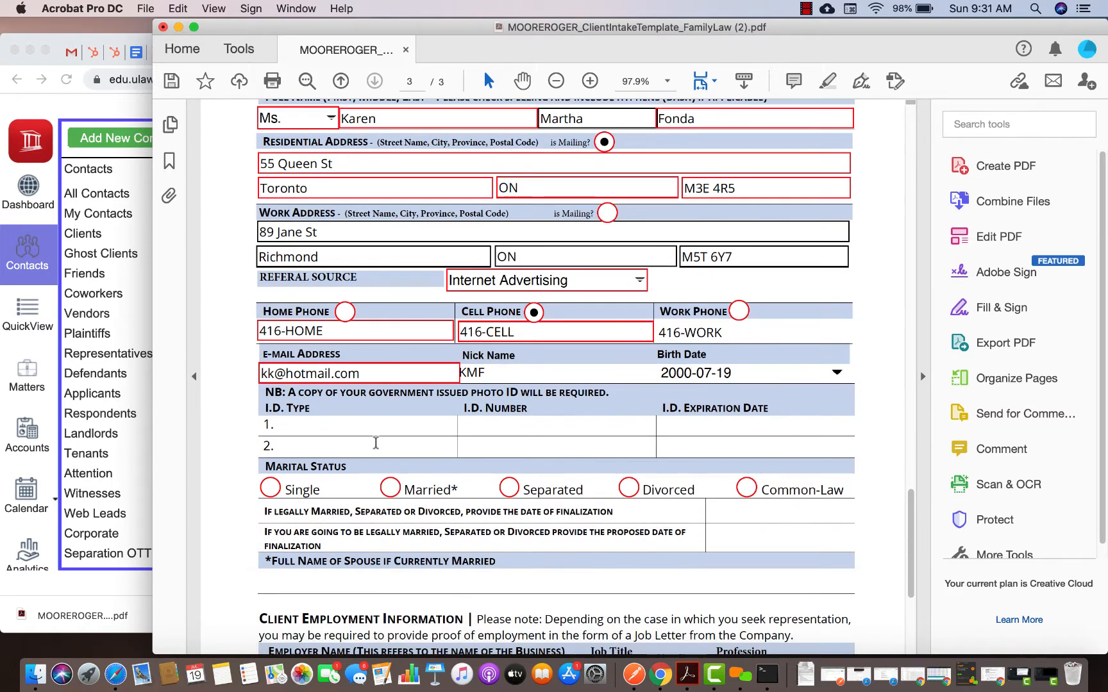
pyautogui.click(354, 423)
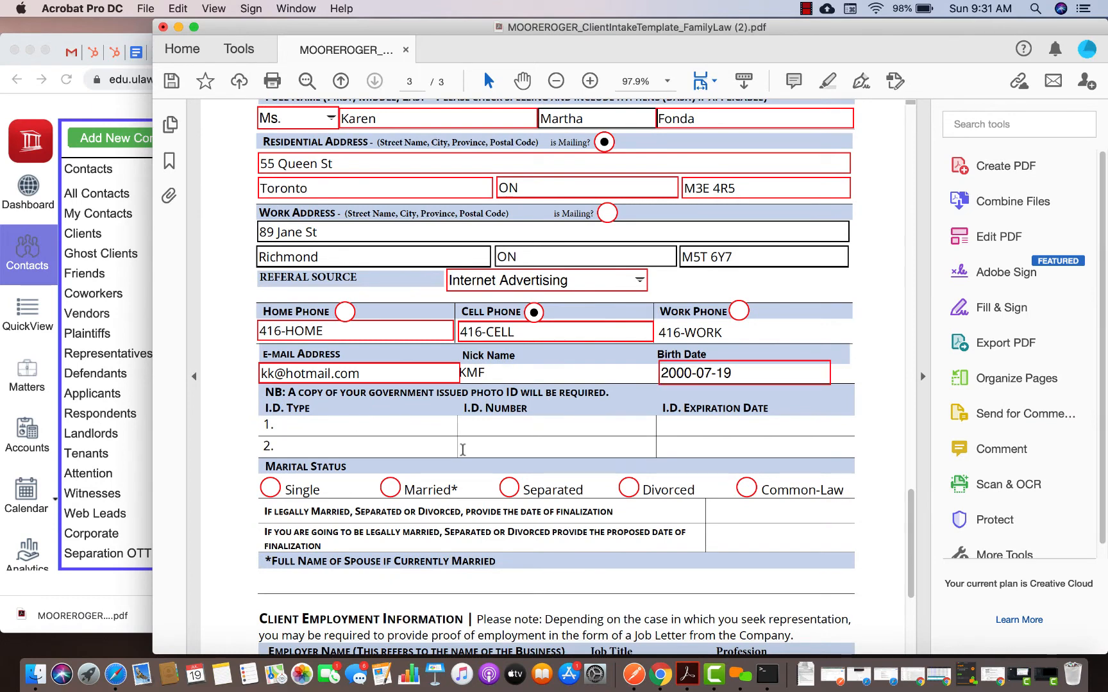
pyautogui.write('P')
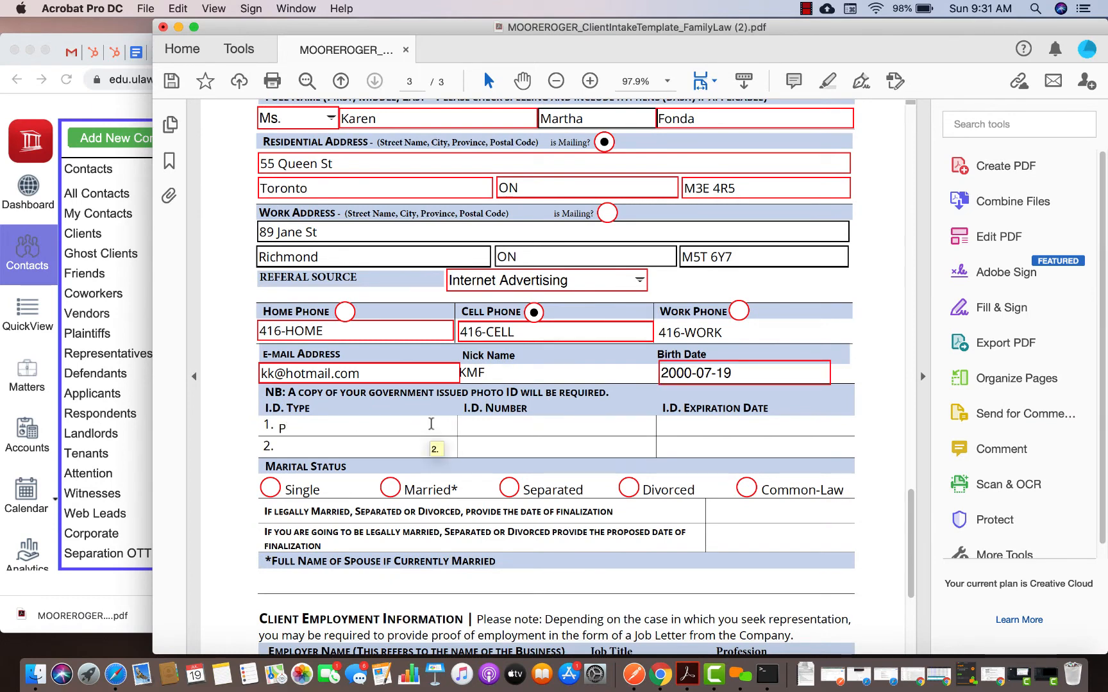
pyautogui.write('assprot')
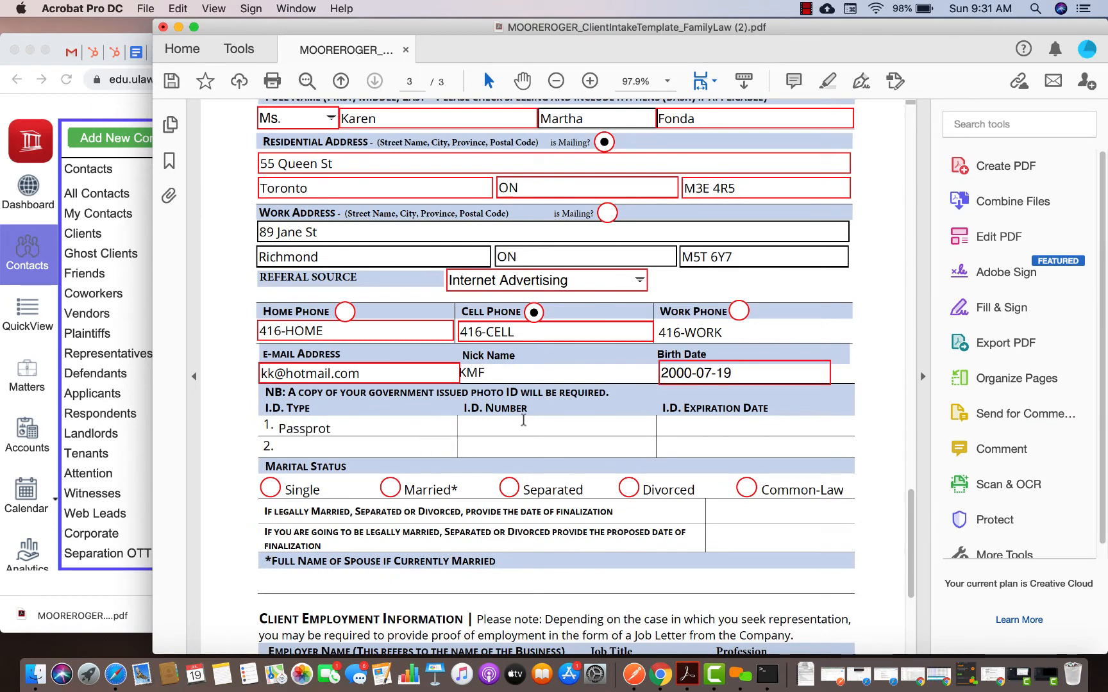
pyautogui.click(519, 426)
pyautogui.write('P-Numer')
pyautogui.scroll(-3, 474, 534)
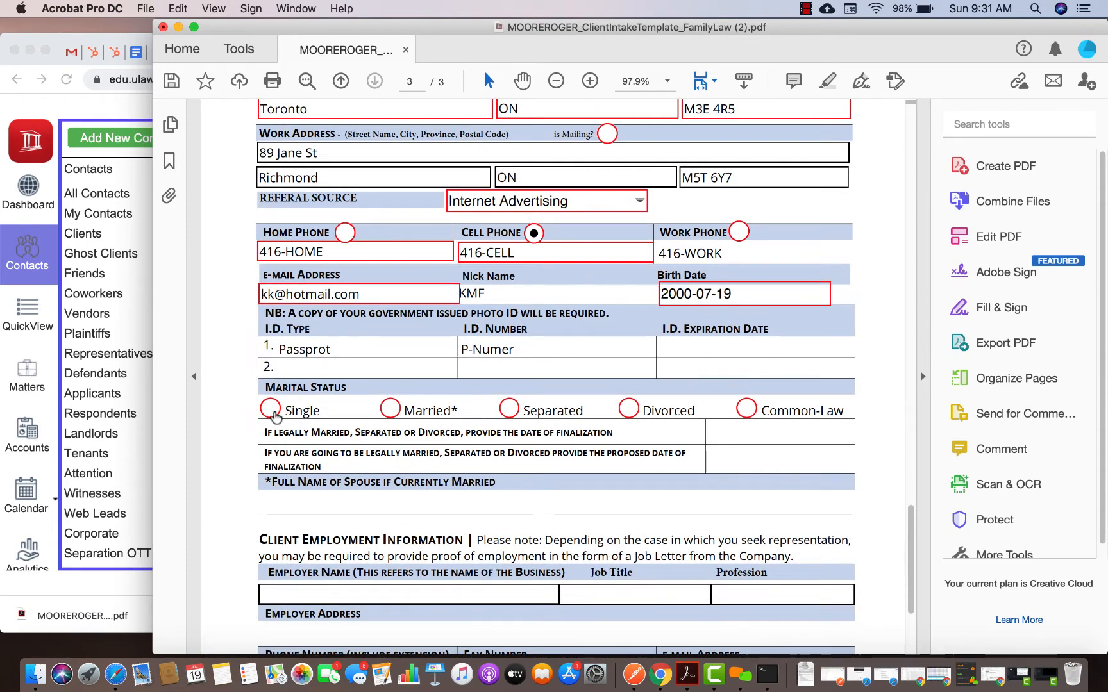
pyautogui.click(271, 408)
pyautogui.scroll(-2, 383, 332)
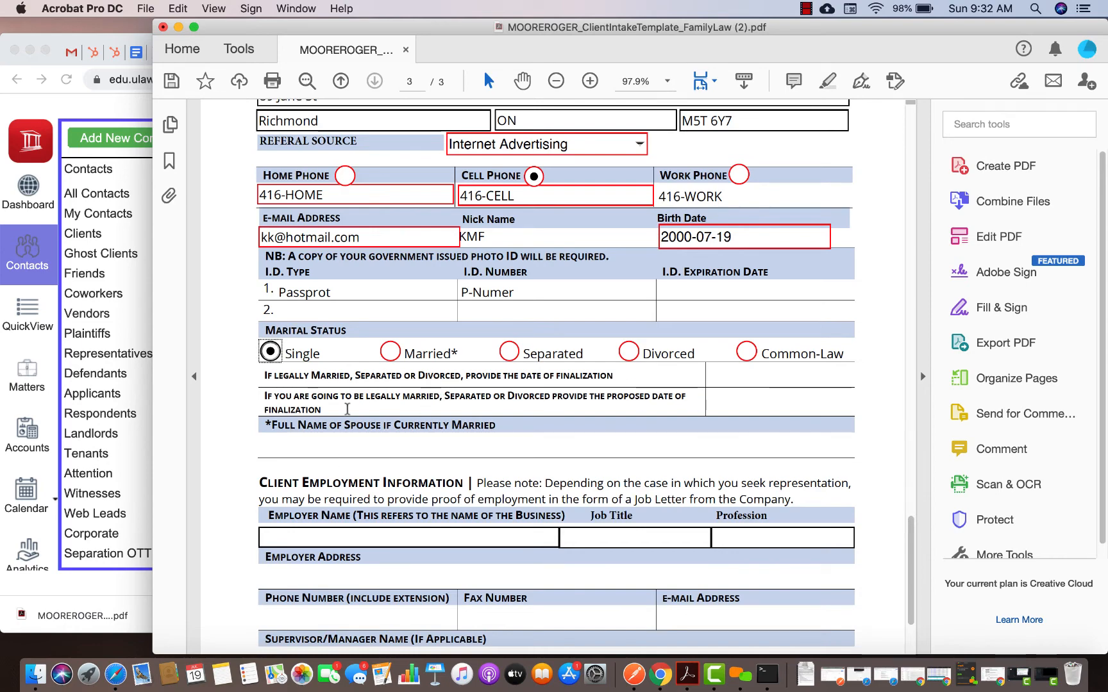
# Fill in the employment details, entering Supervisor as the job title
pyautogui.scroll(-2, 369, 480)
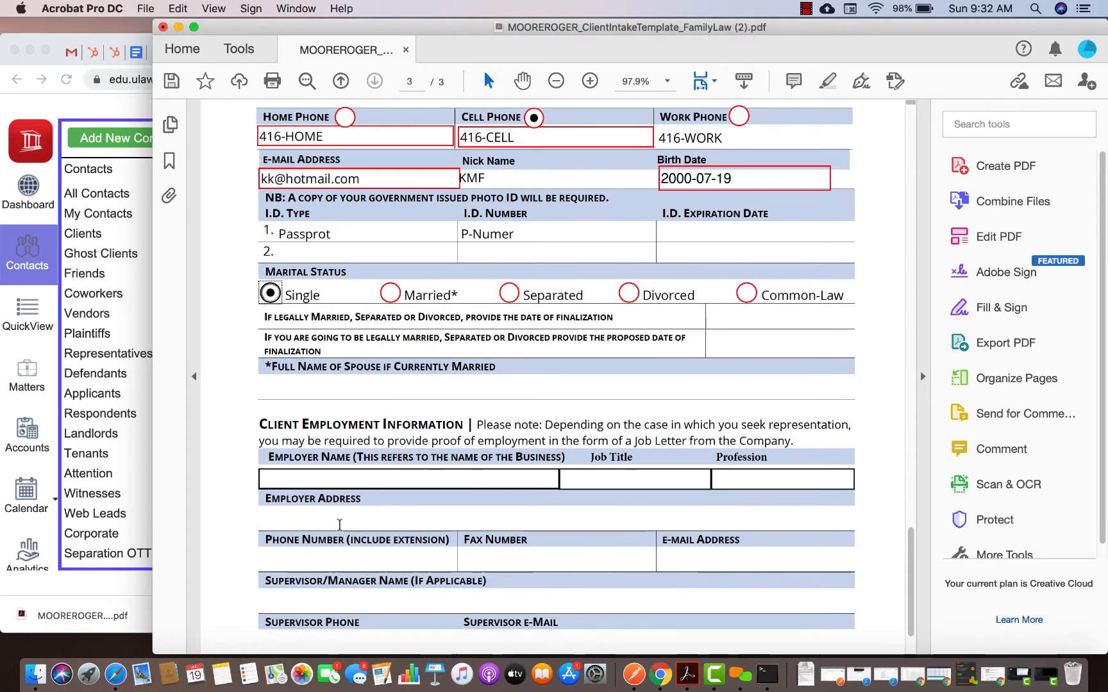
pyautogui.scroll(-2, 378, 502)
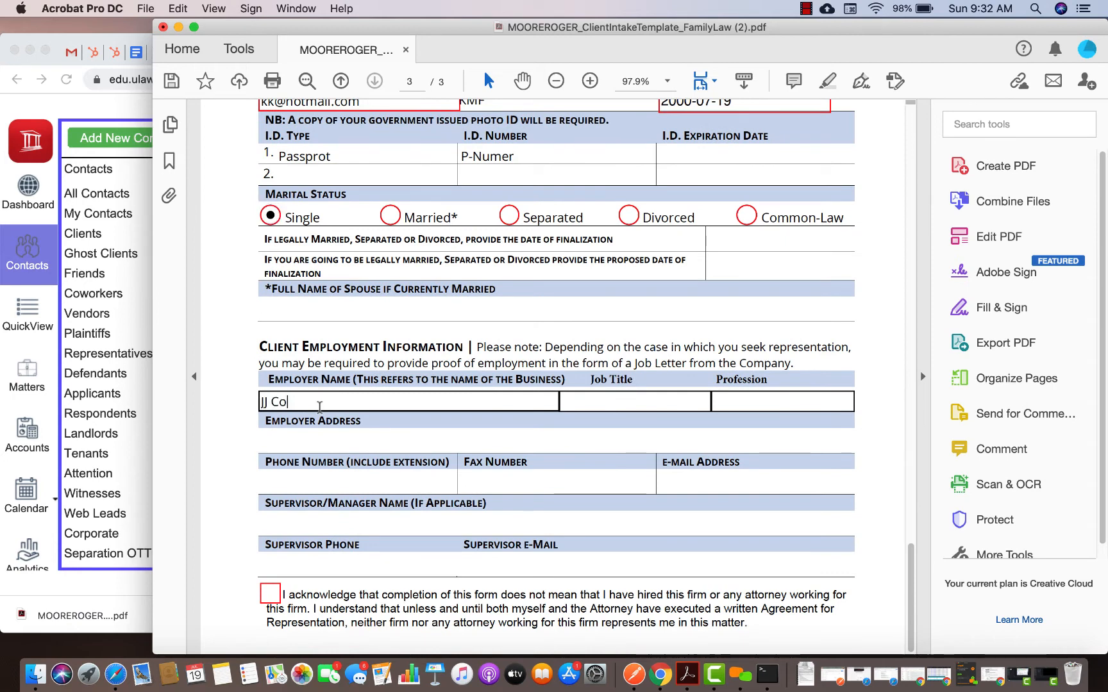
pyautogui.write('p')
pyautogui.click(609, 394)
pyautogui.write('Superv')
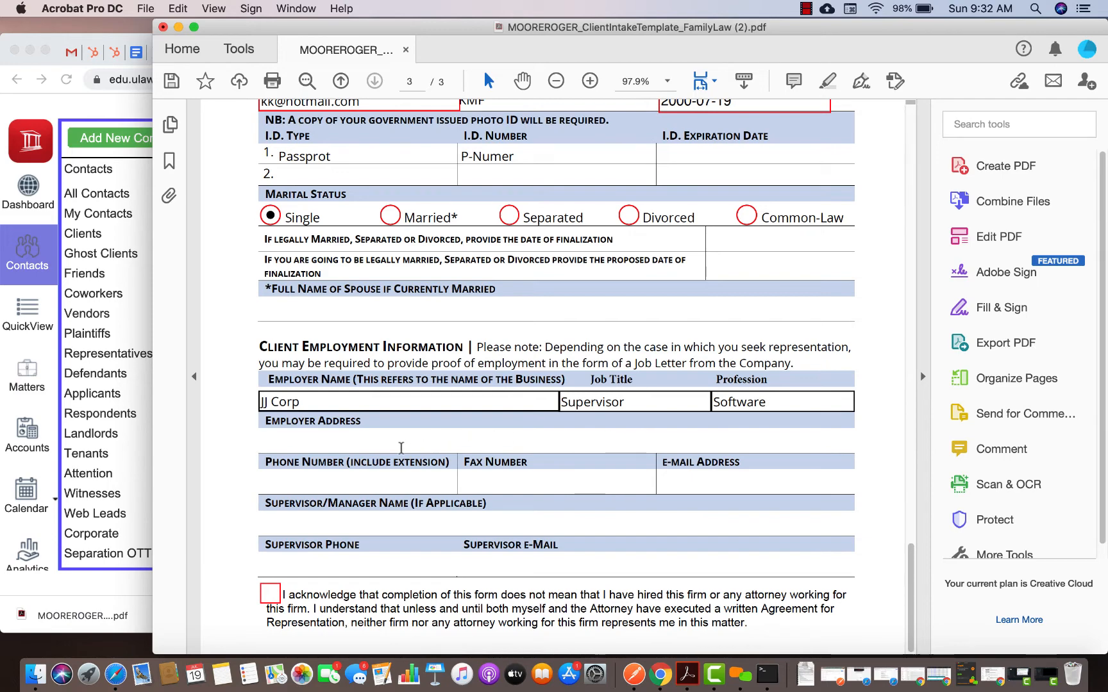
# Copy the work street address and paste it into the Employer Address field
pyautogui.scroll(10, 401, 448)
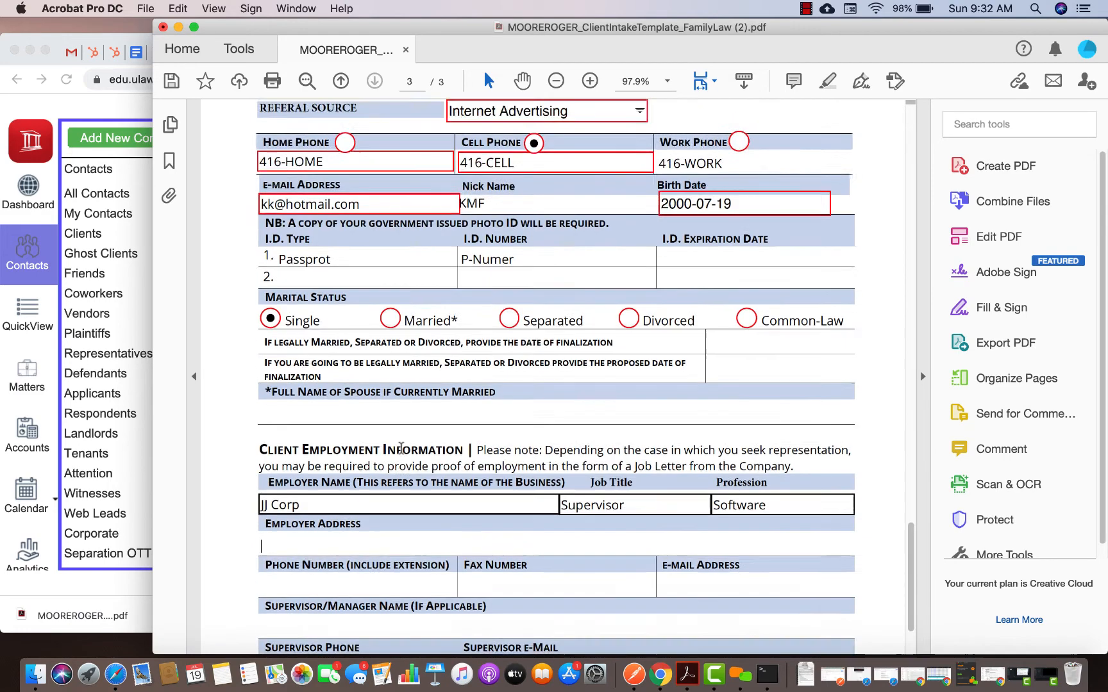
pyautogui.moveTo(307, 363); pyautogui.dragTo(258, 364)
pyautogui.press('super+c')
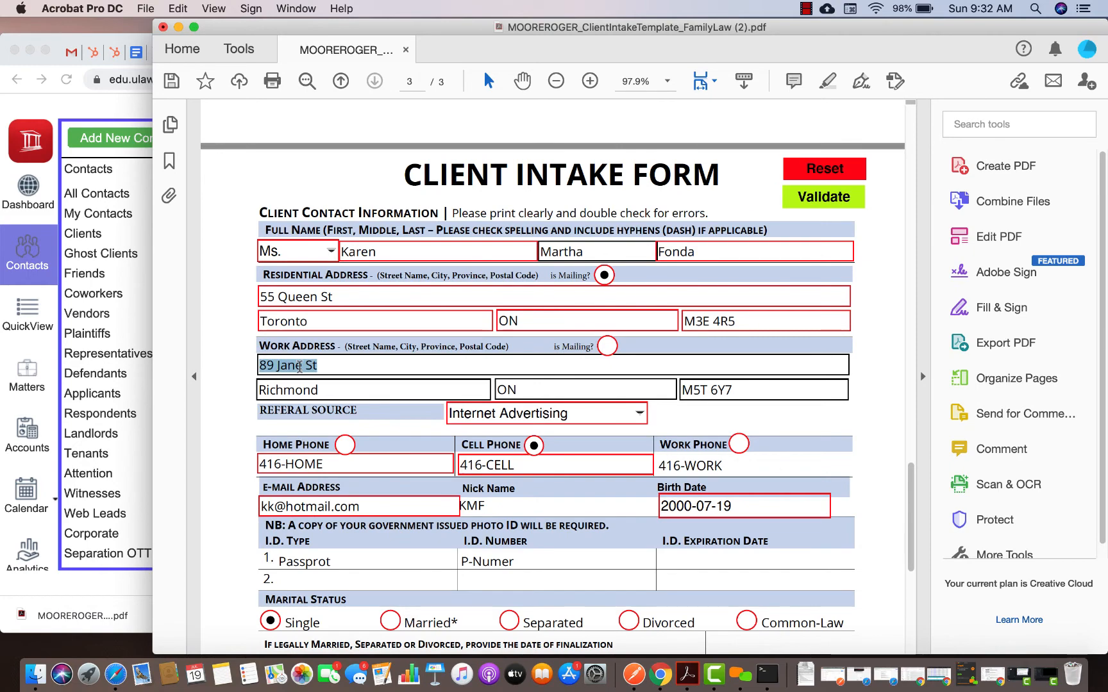
pyautogui.scroll(-5, 299, 367)
pyautogui.scroll(-2, 293, 507)
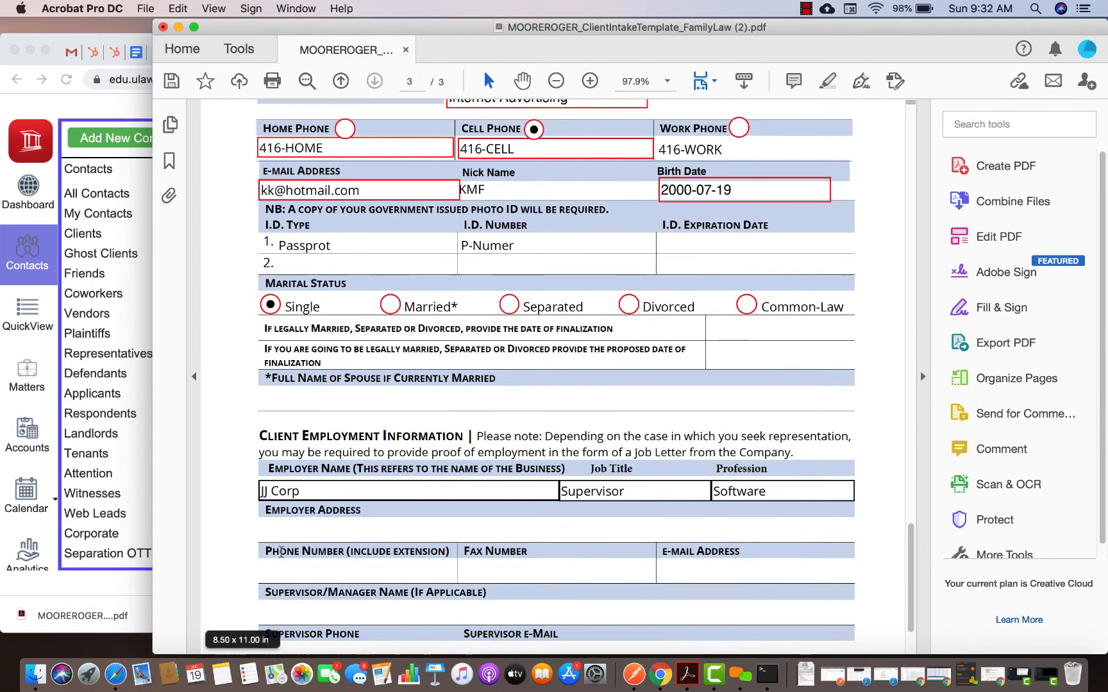
pyautogui.press('super+v')
pyautogui.click(282, 564)
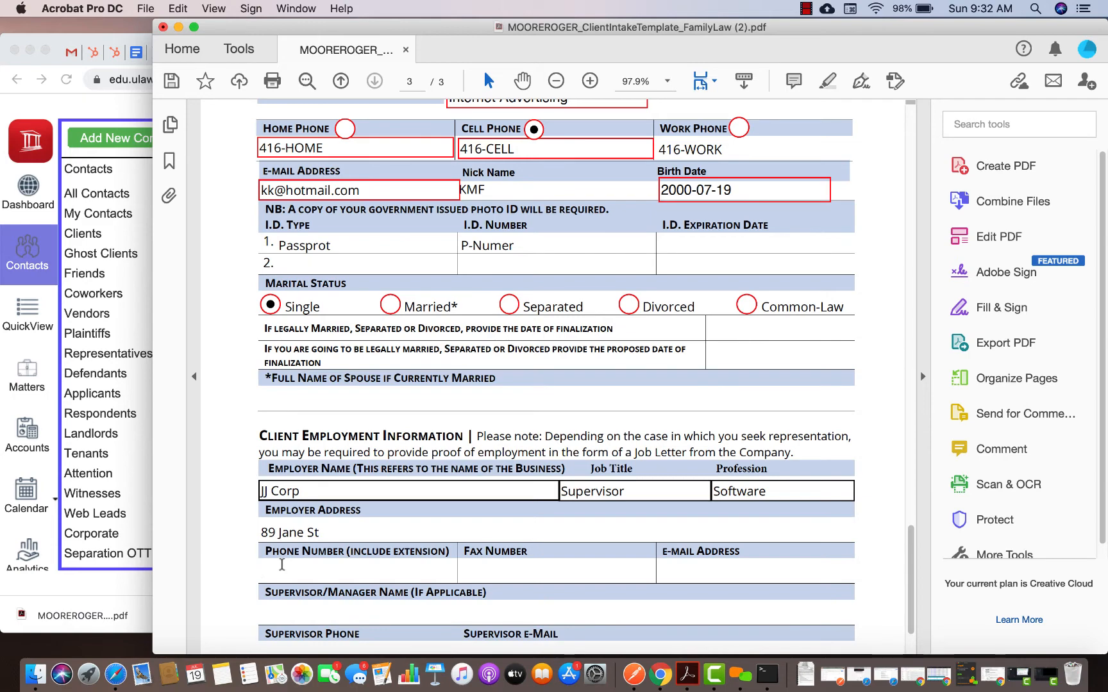
pyautogui.scroll(-2, 283, 564)
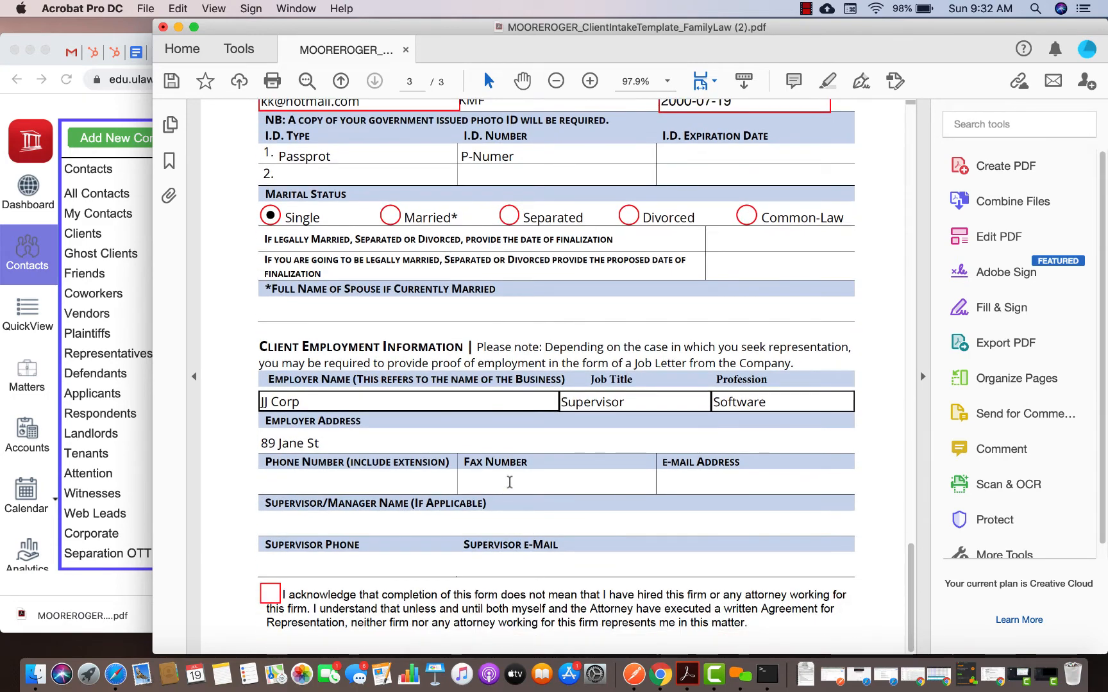
# Fill in the employer fax number and e-mail, tick the acknowledgement checkbox, and save the intake PDF
pyautogui.click(510, 483)
pyautogui.write('416-FAX')
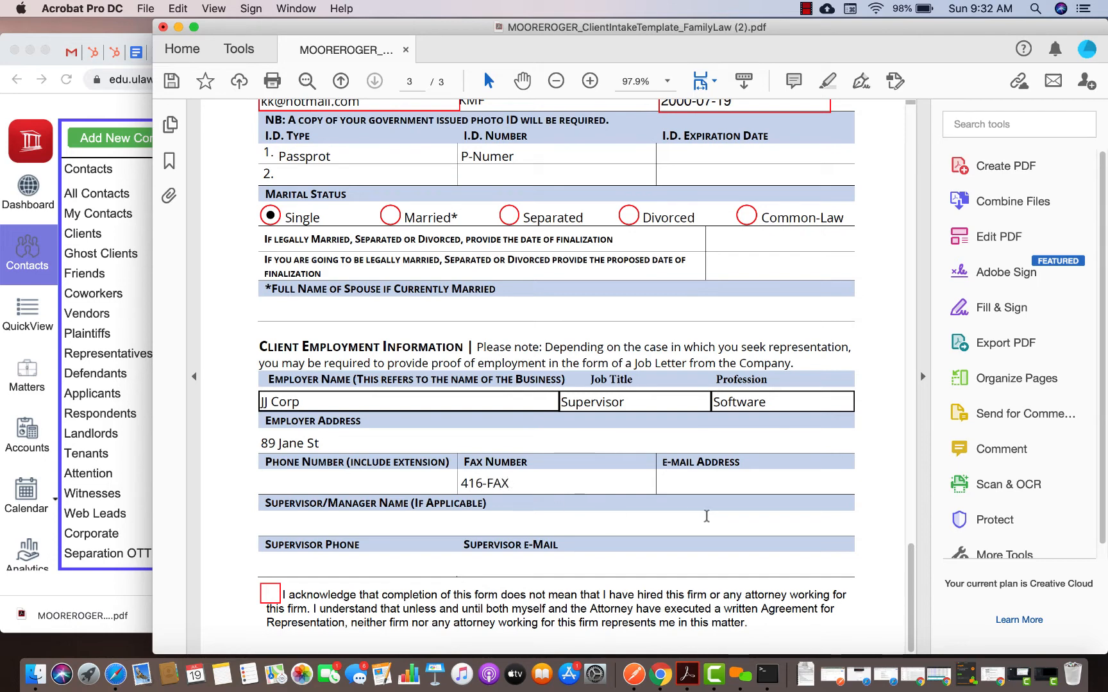
pyautogui.click(698, 483)
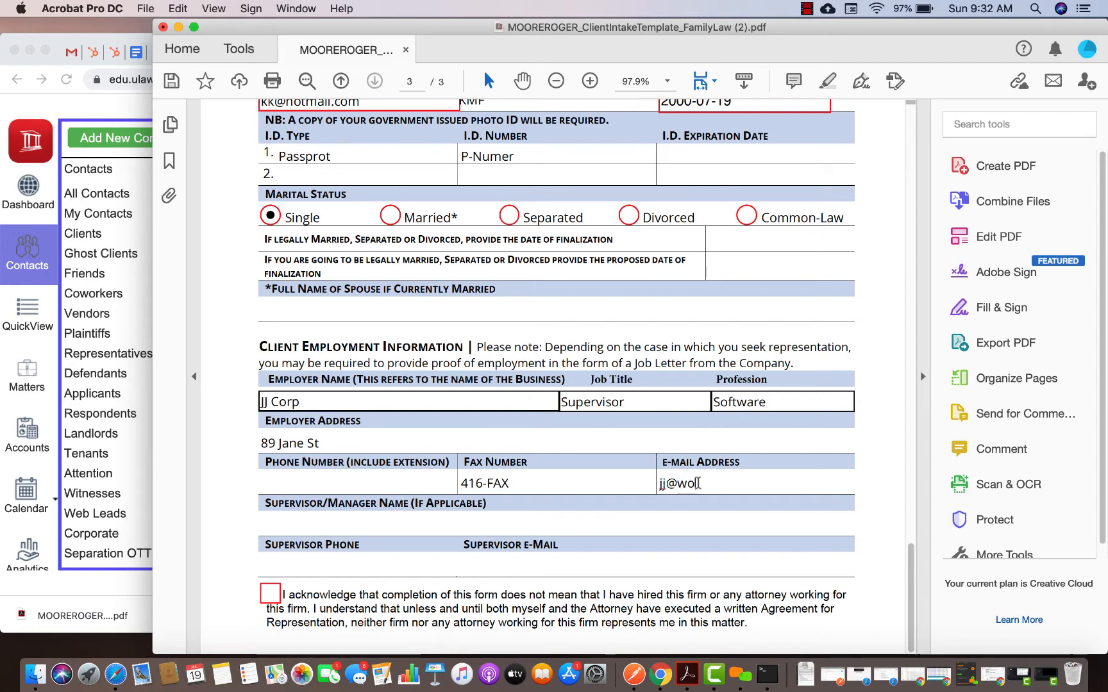
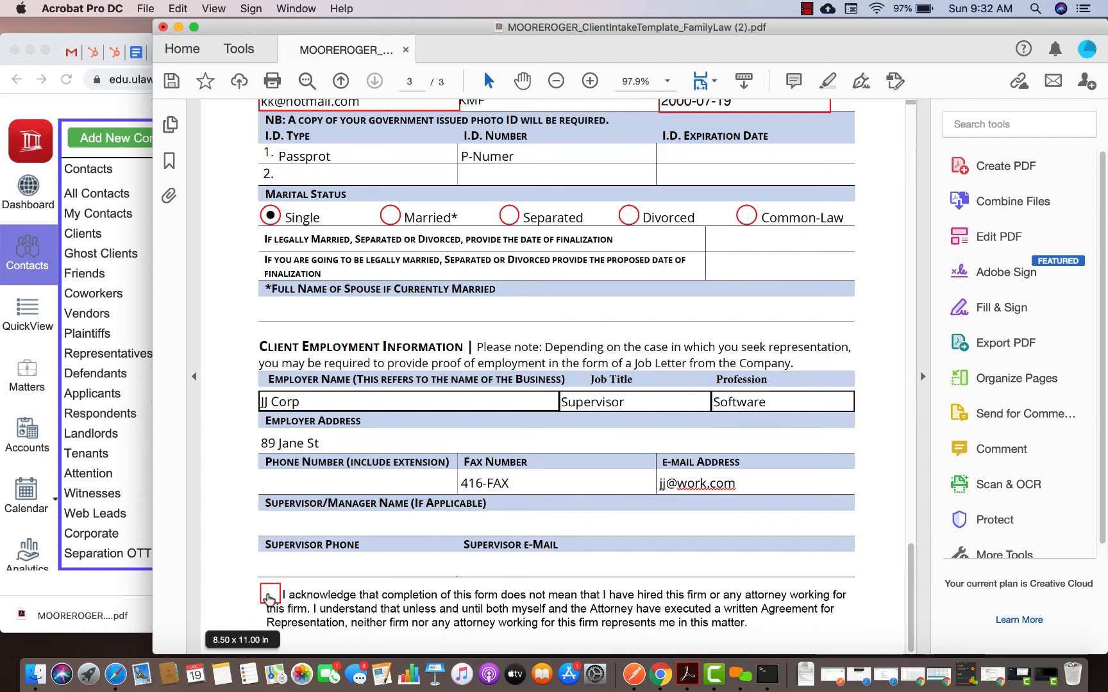
pyautogui.click(268, 598)
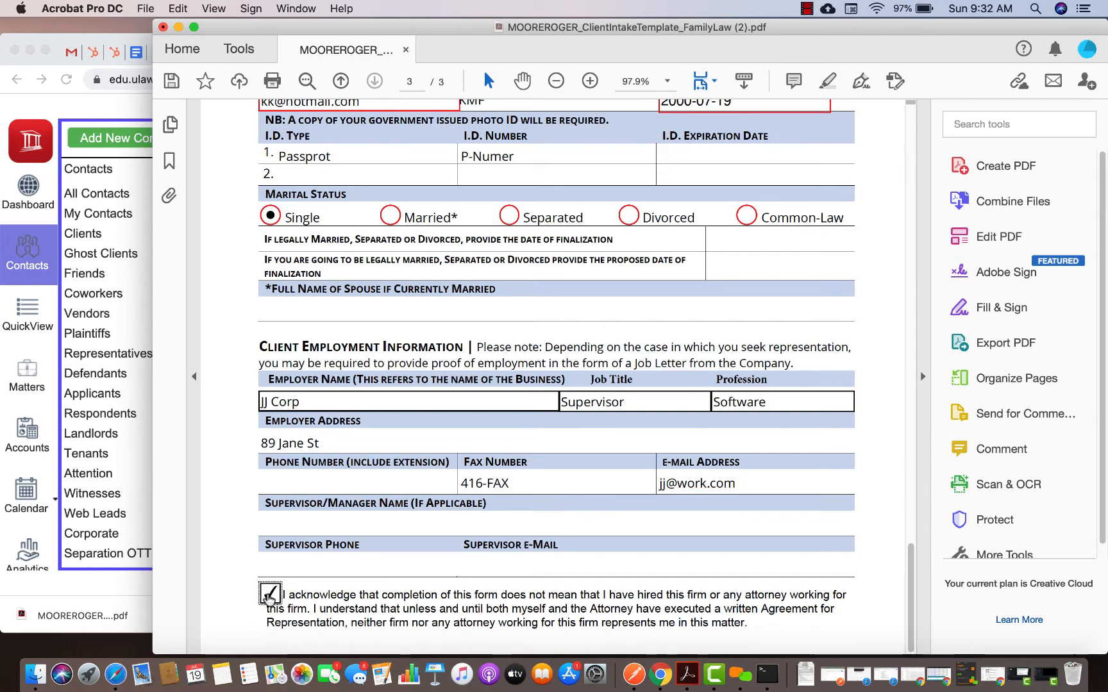
pyautogui.click(171, 82)
# Upload the newest intake PDF from Downloads via Import Contact > Upload Client Intake Form, then dismiss the success message
pyautogui.click(36, 37)
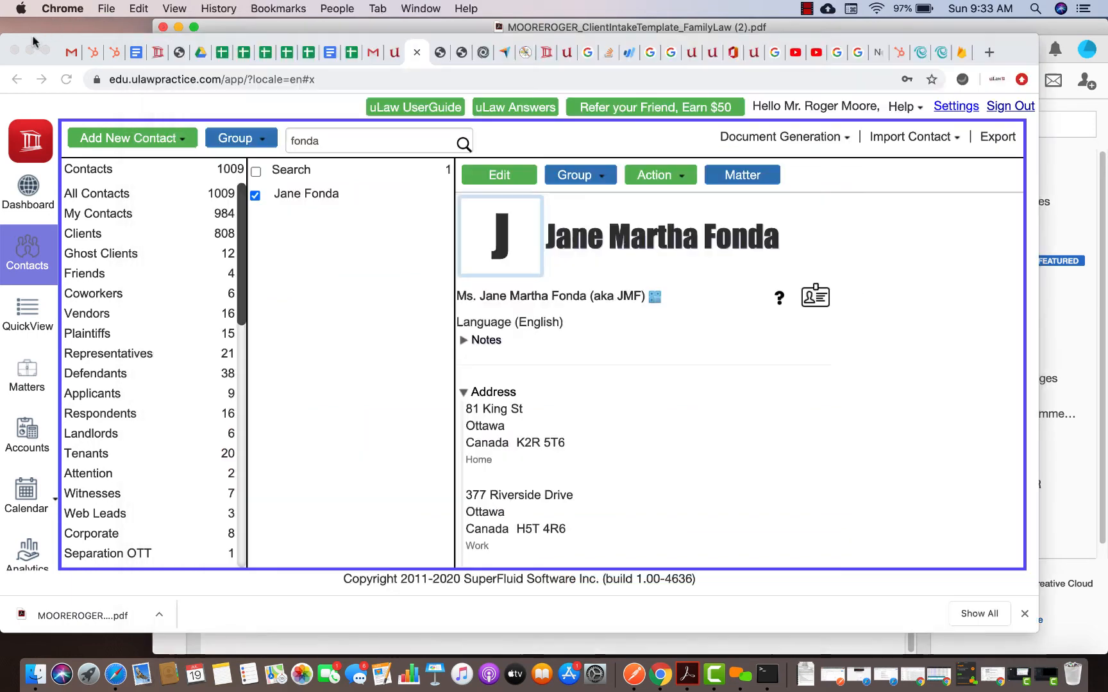
pyautogui.click(898, 147)
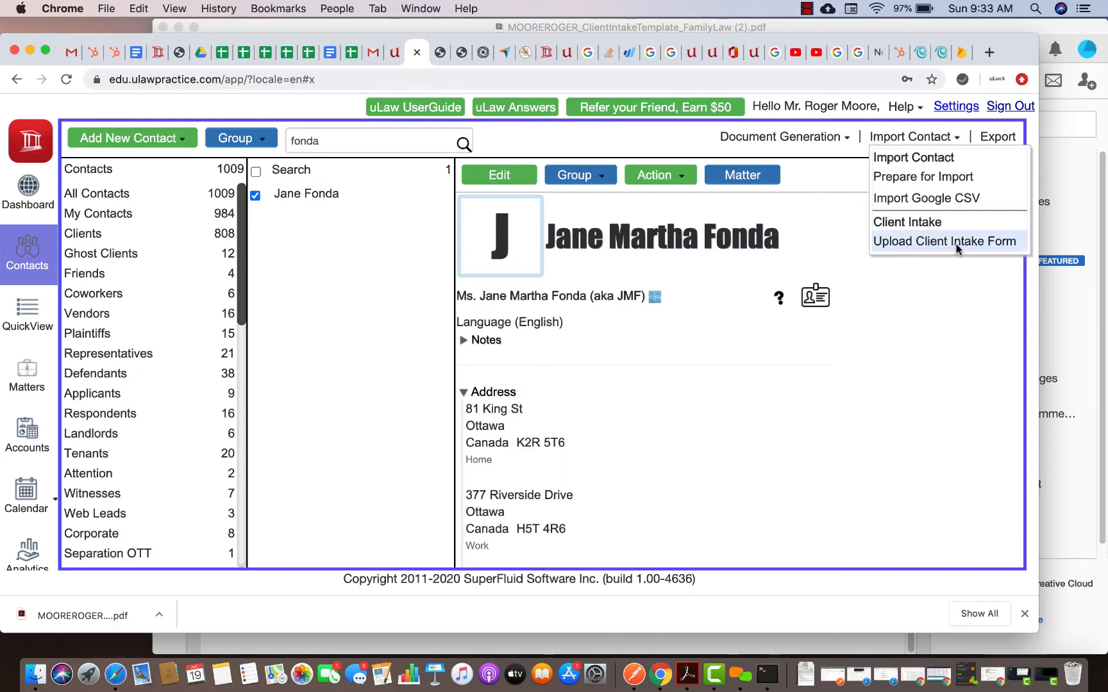
pyautogui.click(975, 249)
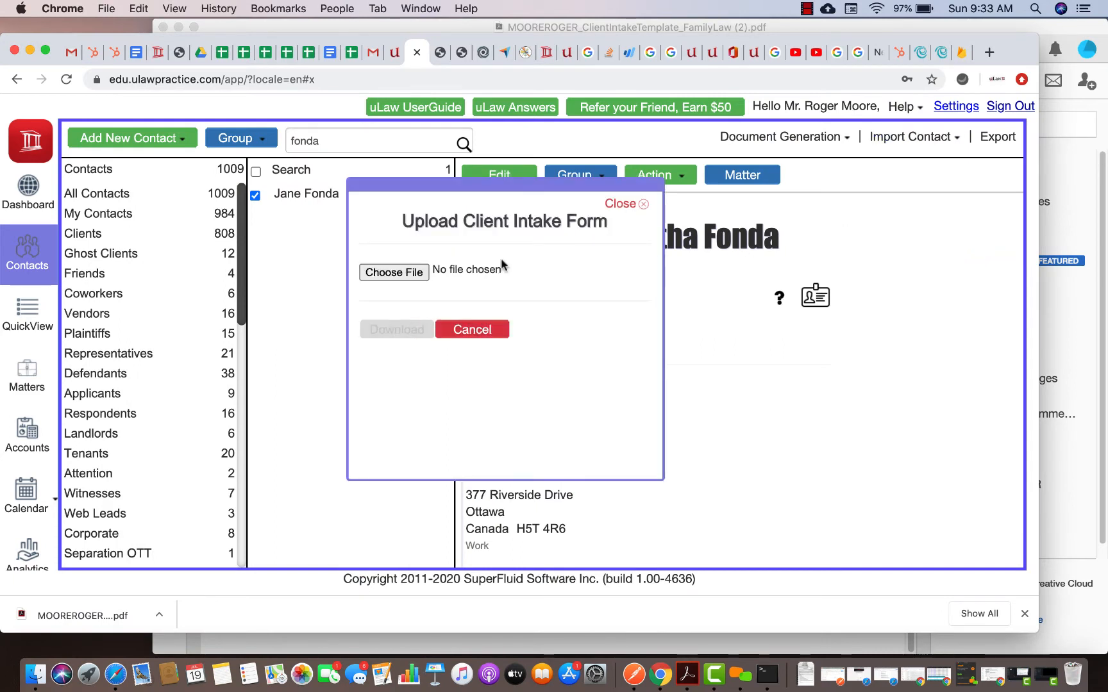
pyautogui.click(392, 272)
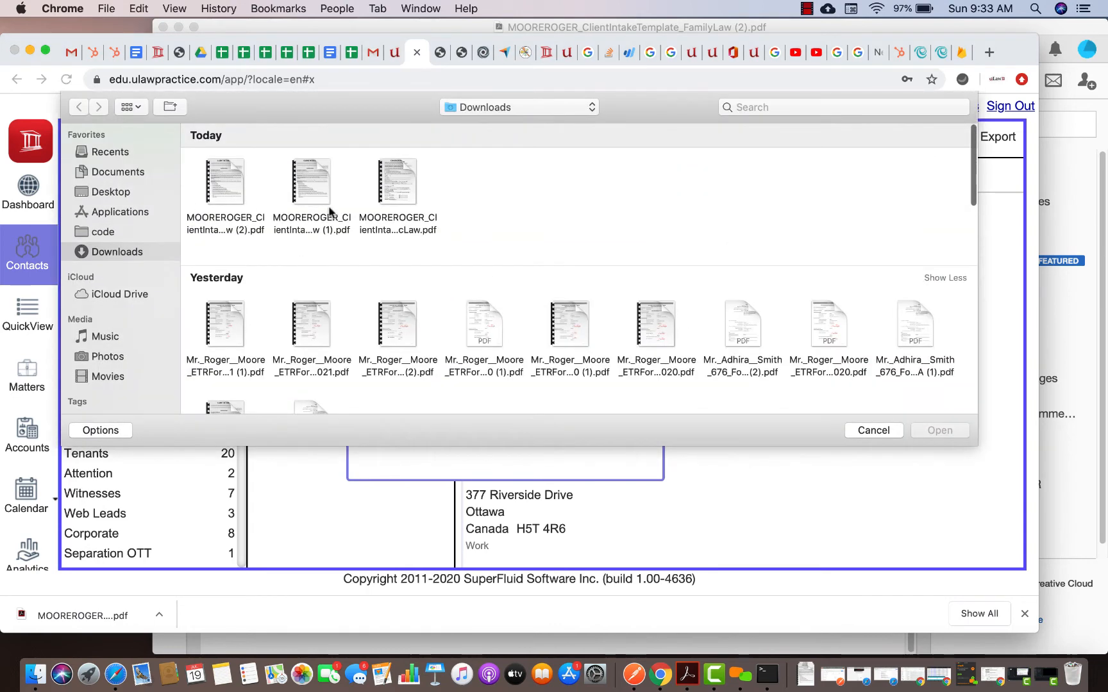
pyautogui.click(219, 192)
pyautogui.doubleClick(219, 192)
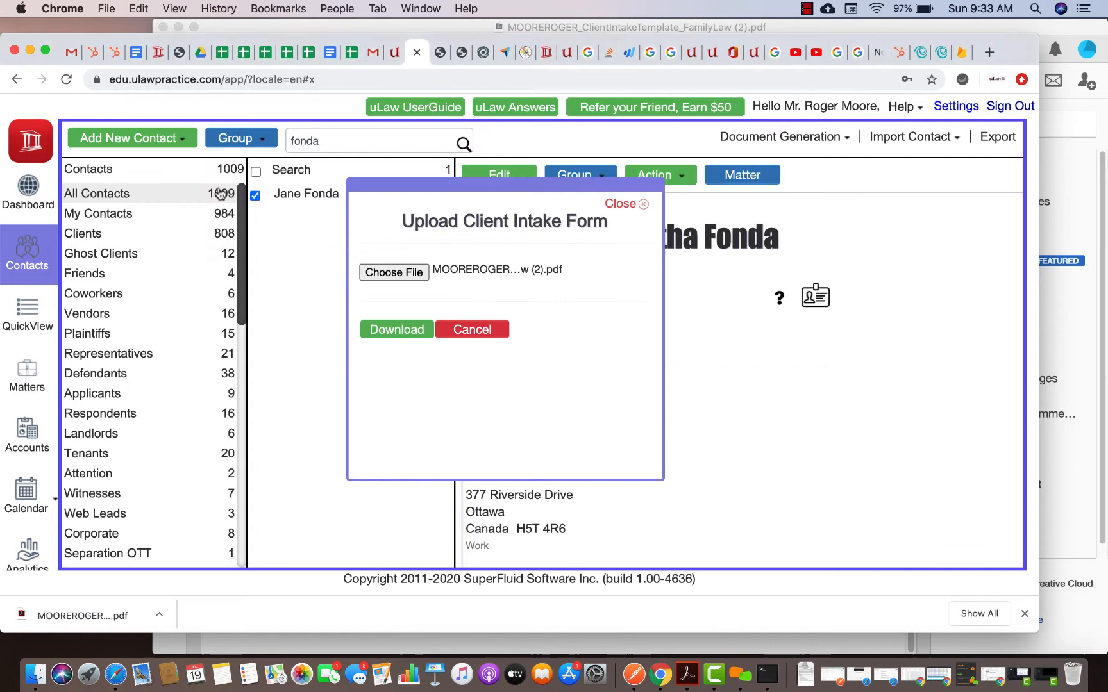
pyautogui.click(396, 331)
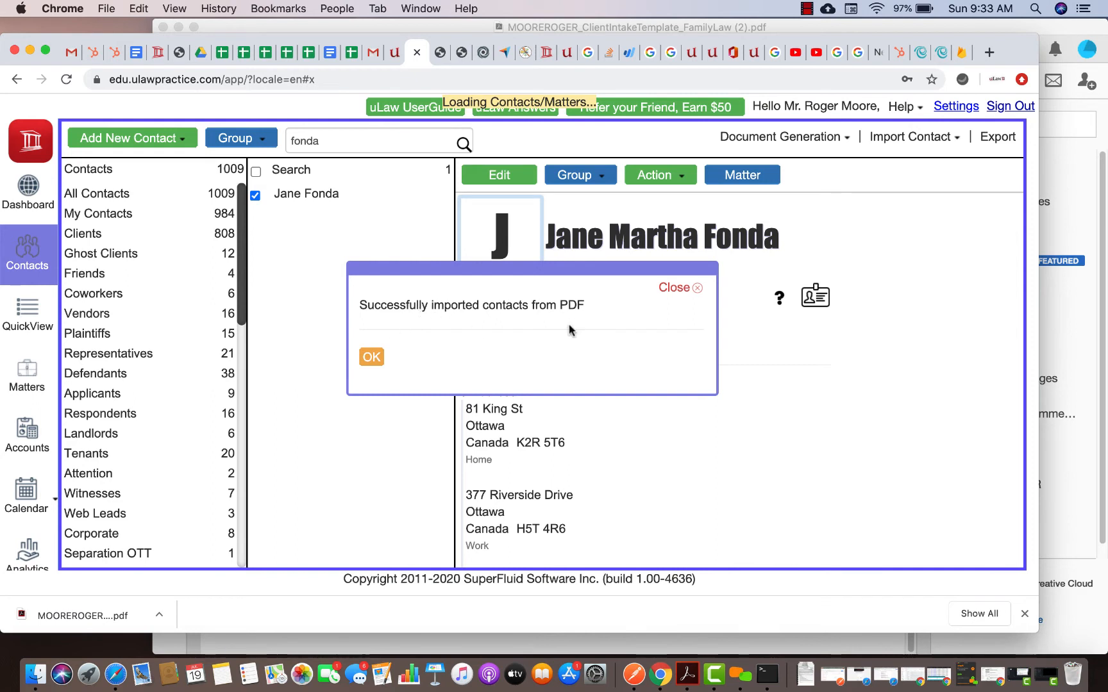
pyautogui.click(371, 359)
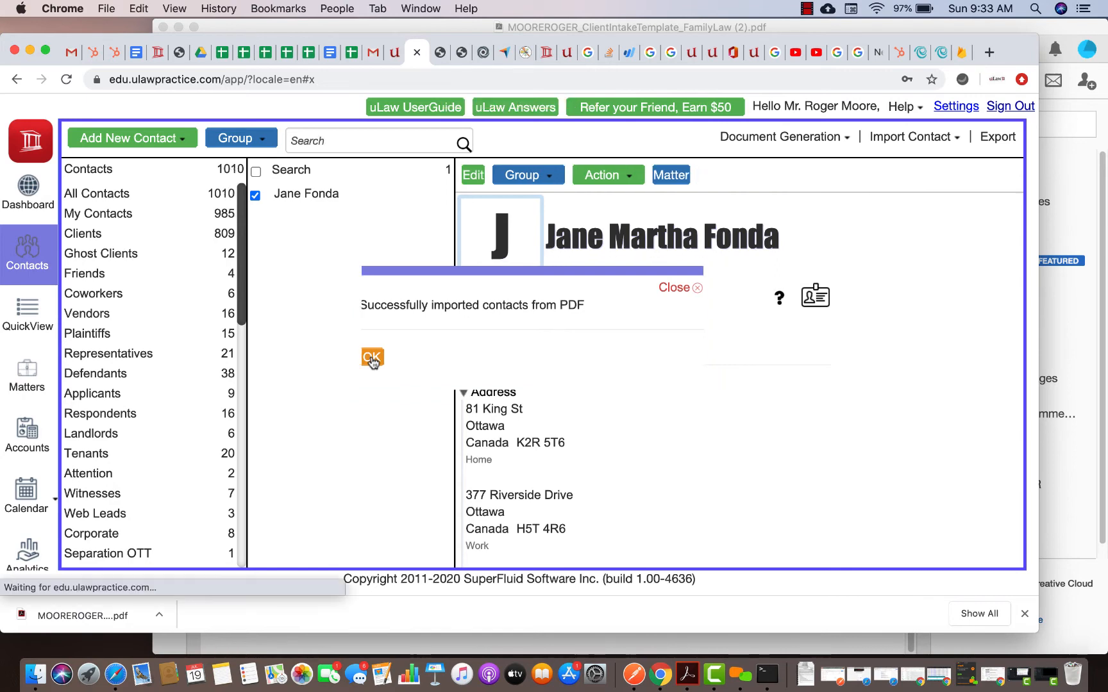
# Search for the imported client by surname and open her contact for editing
pyautogui.click(315, 143)
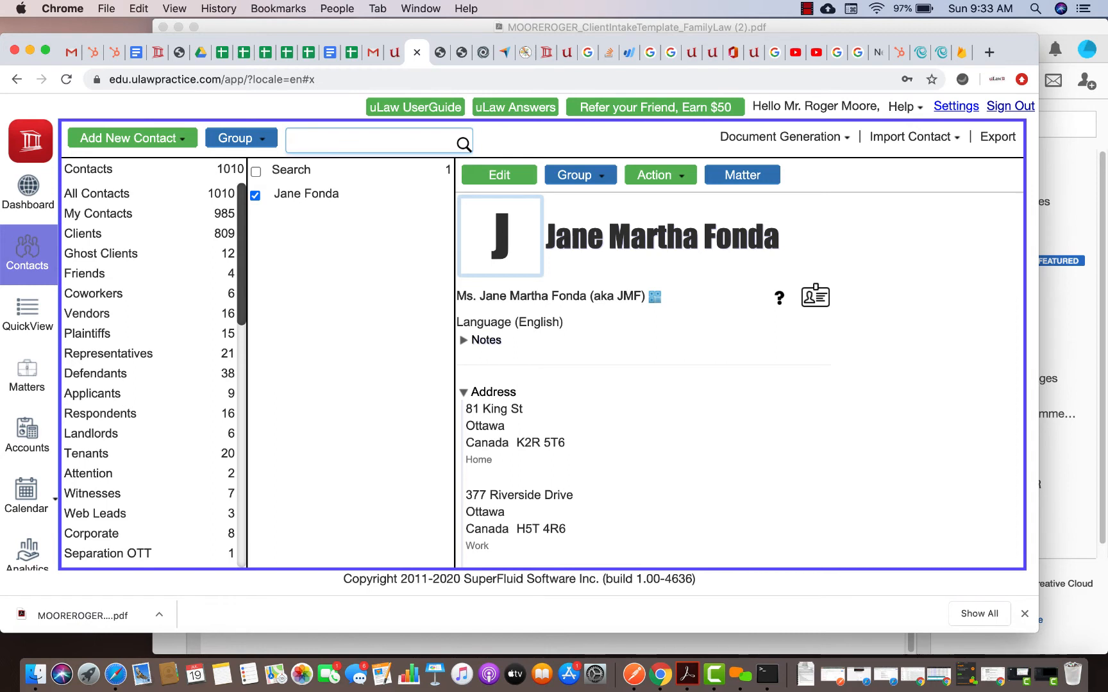
pyautogui.write('fonda')
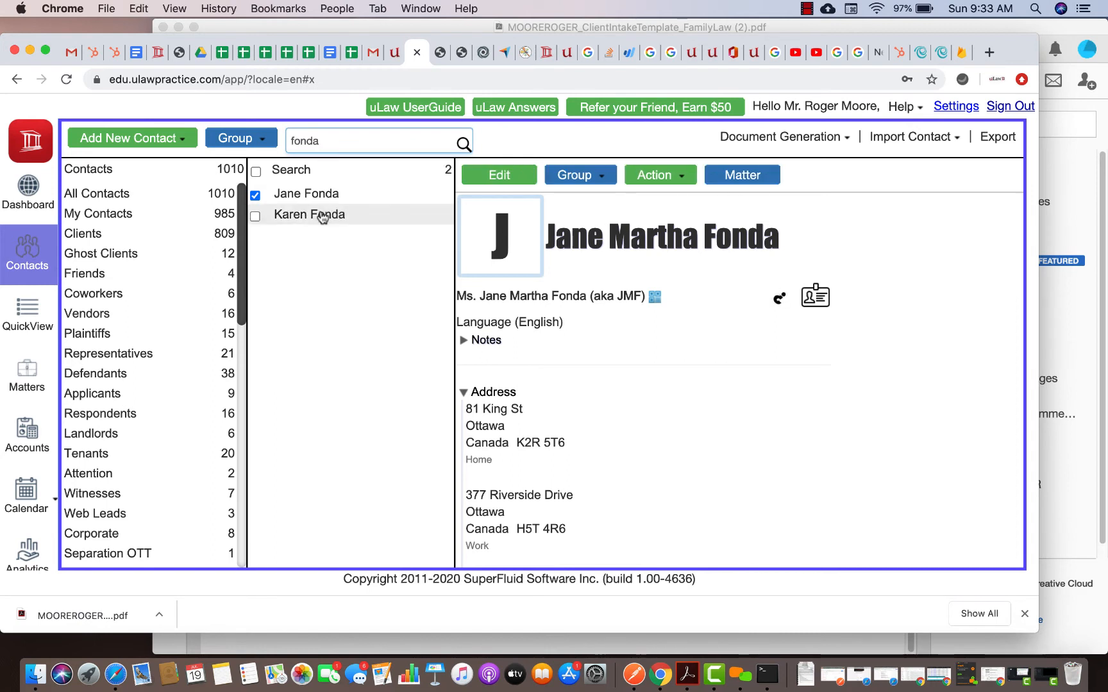
pyautogui.click(324, 216)
pyautogui.click(535, 180)
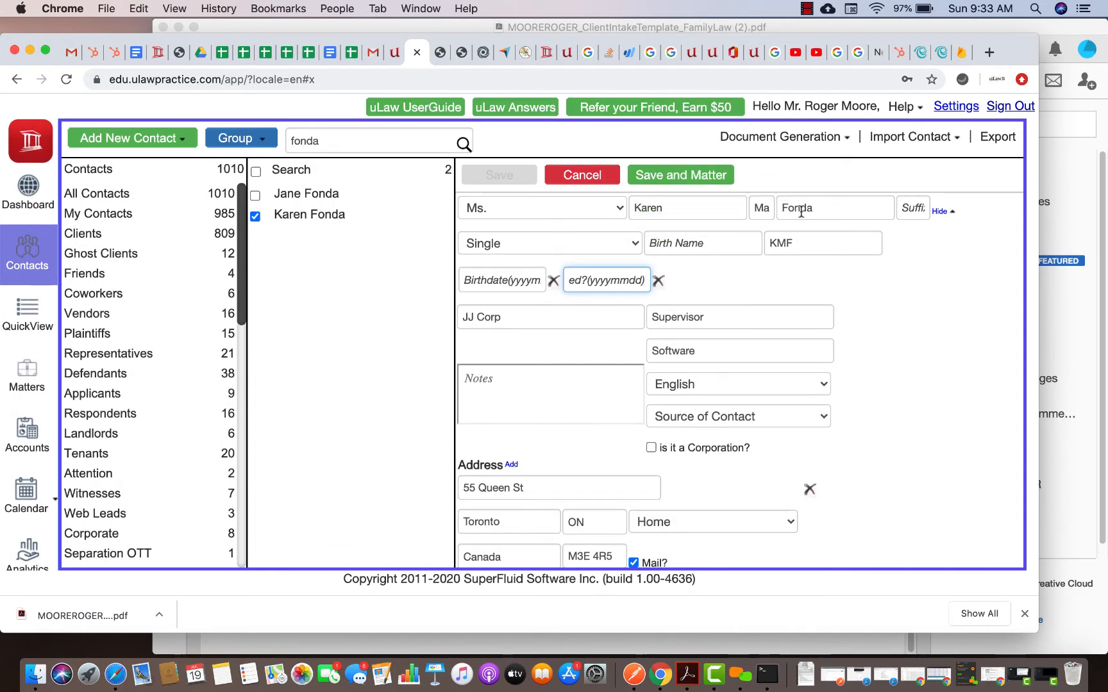
# Review the imported addresses, phones, e-mails and website in the edit form, then cancel
pyautogui.scroll(-5, 717, 370)
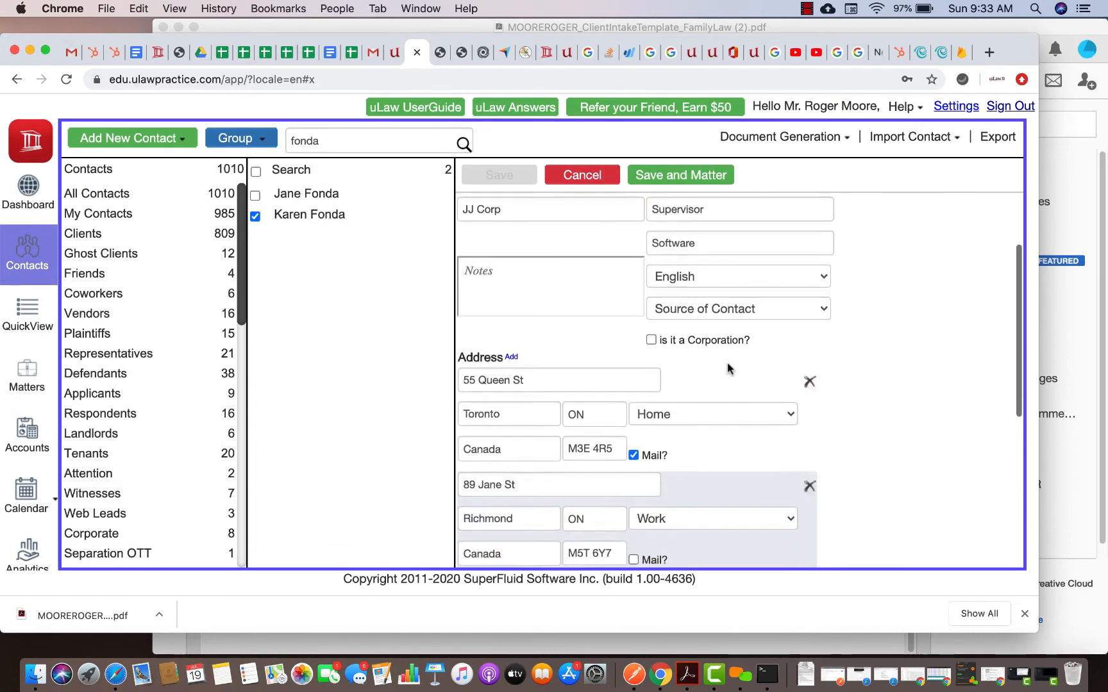
pyautogui.scroll(-5, 712, 359)
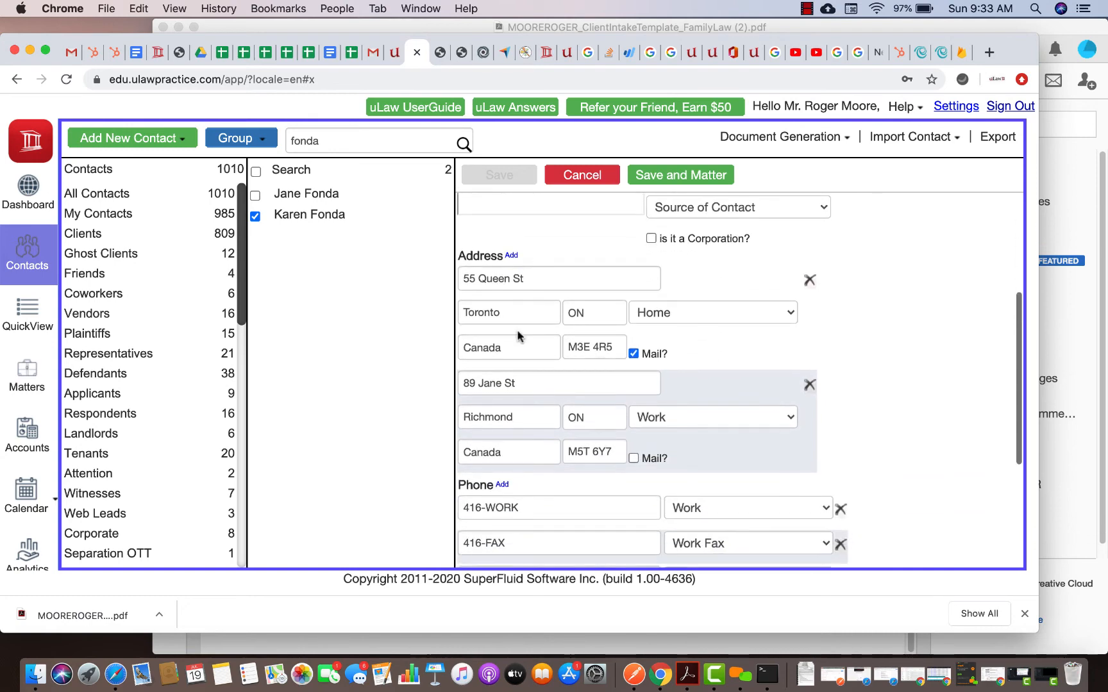
pyautogui.scroll(-1, 520, 263)
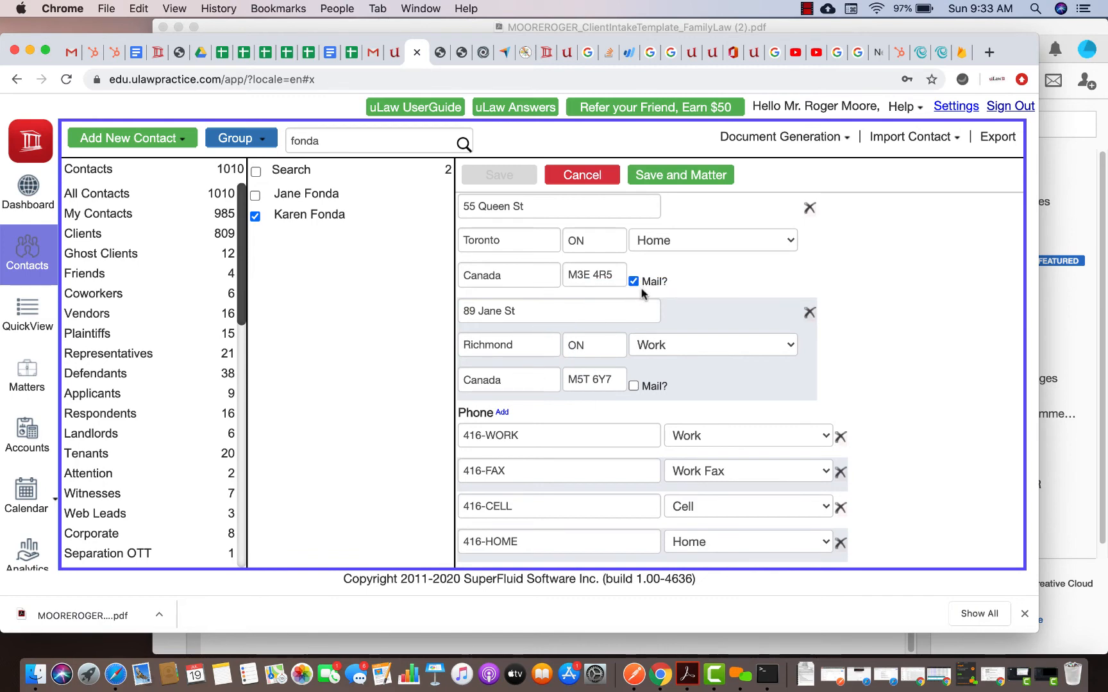
pyautogui.scroll(-2, 640, 294)
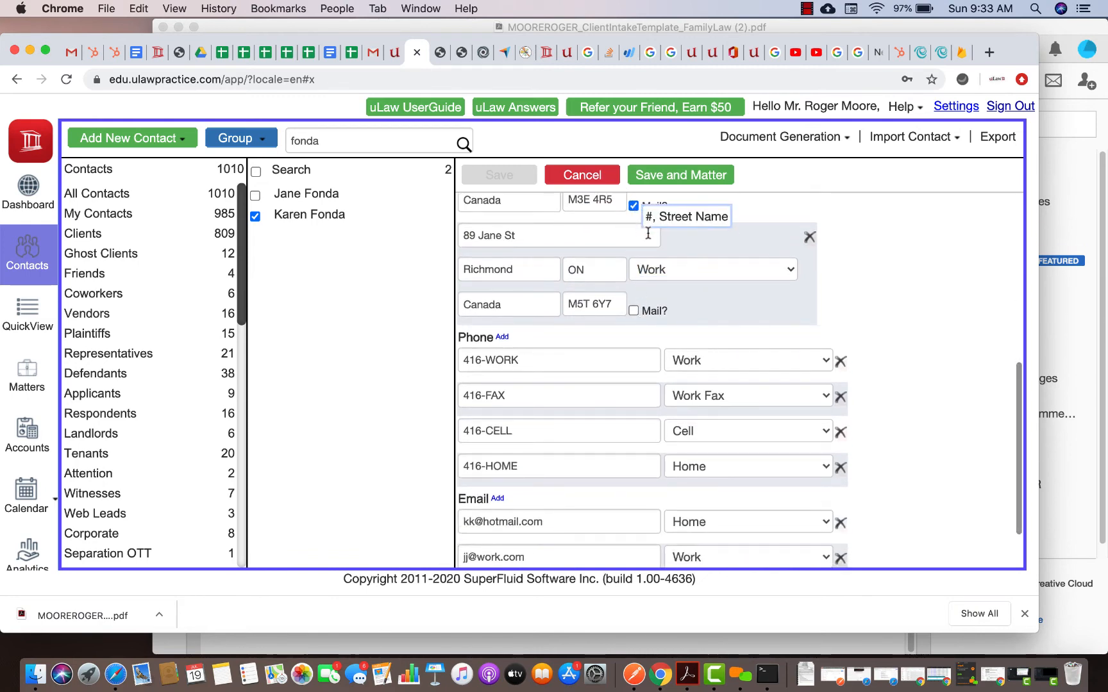
pyautogui.scroll(-2, 643, 326)
pyautogui.scroll(5, 616, 325)
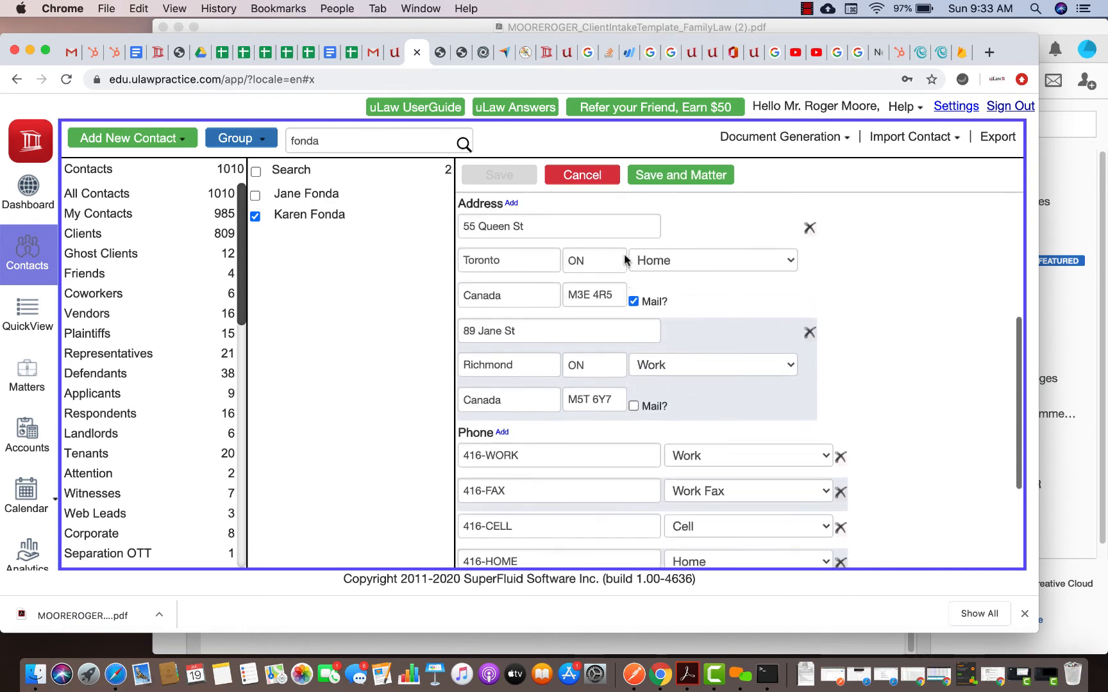
pyautogui.scroll(-4, 616, 326)
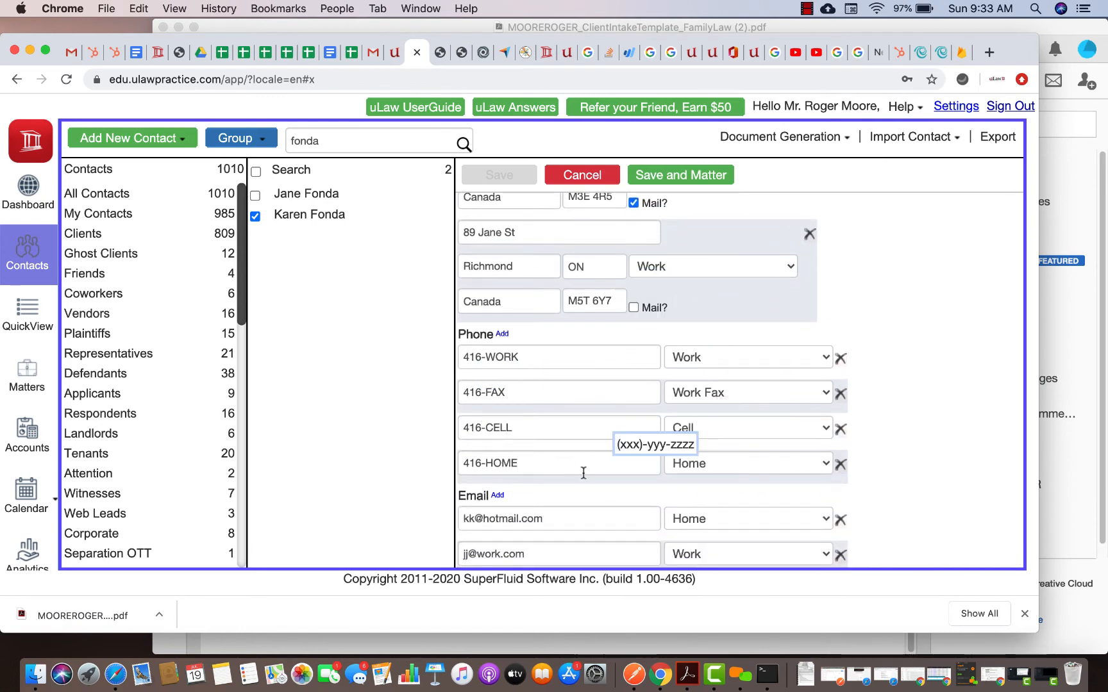
pyautogui.scroll(-2, 583, 471)
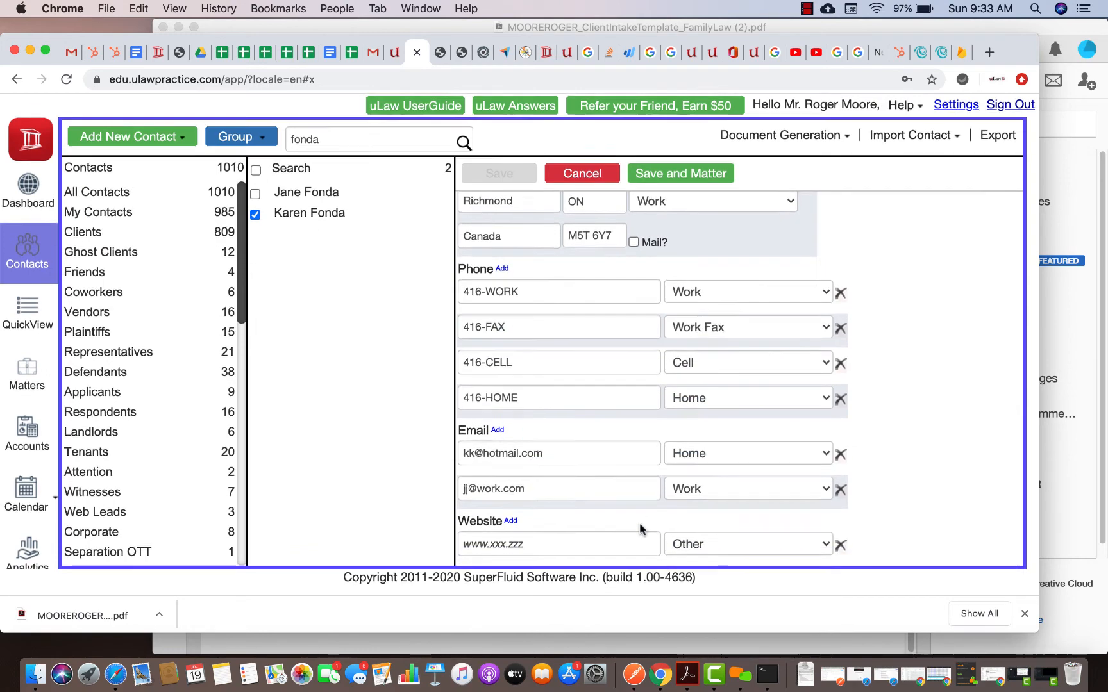
pyautogui.scroll(10, 640, 529)
pyautogui.click(591, 180)
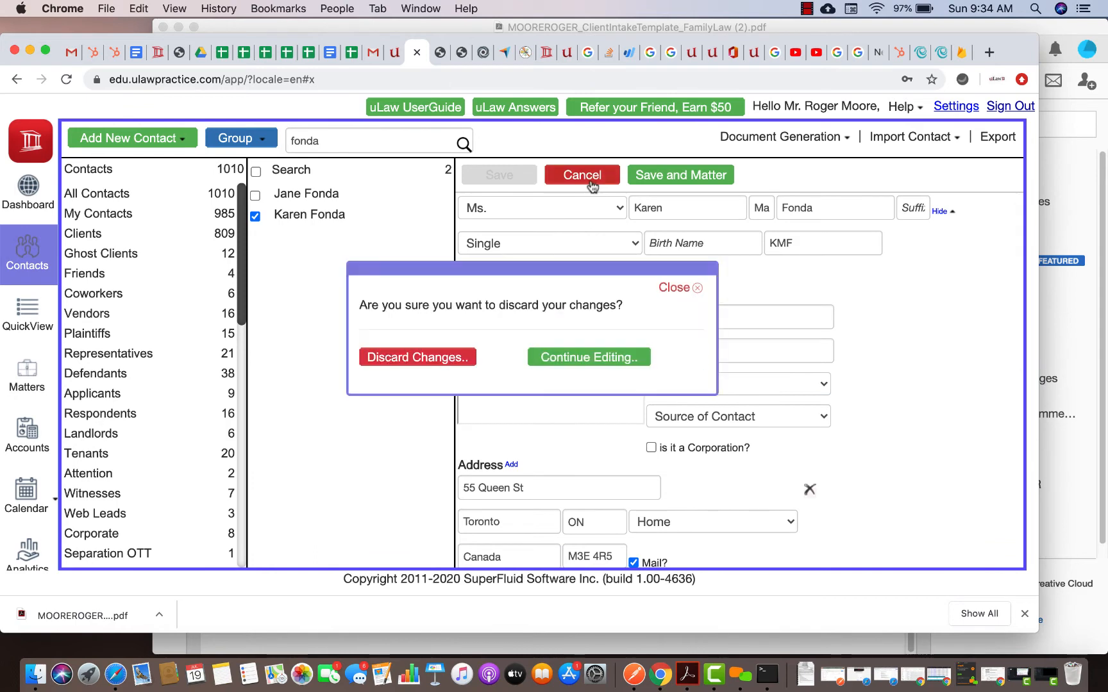
# Discard the edit and confirm the imported client's record is 100% complete
pyautogui.click(415, 359)
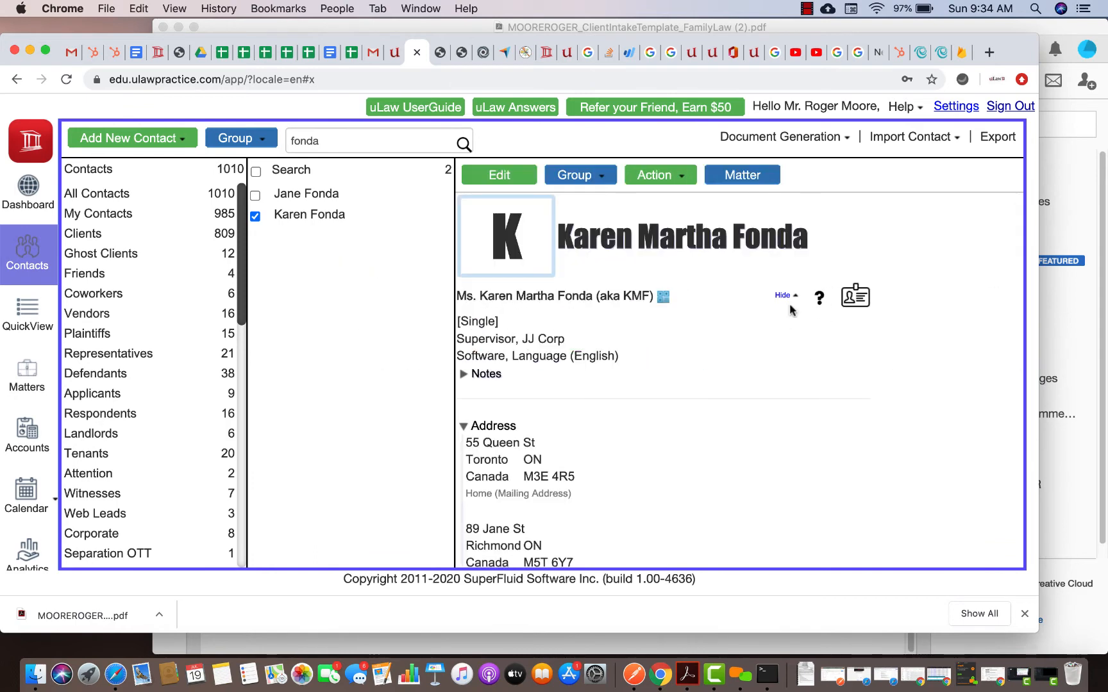
pyautogui.click(820, 297)
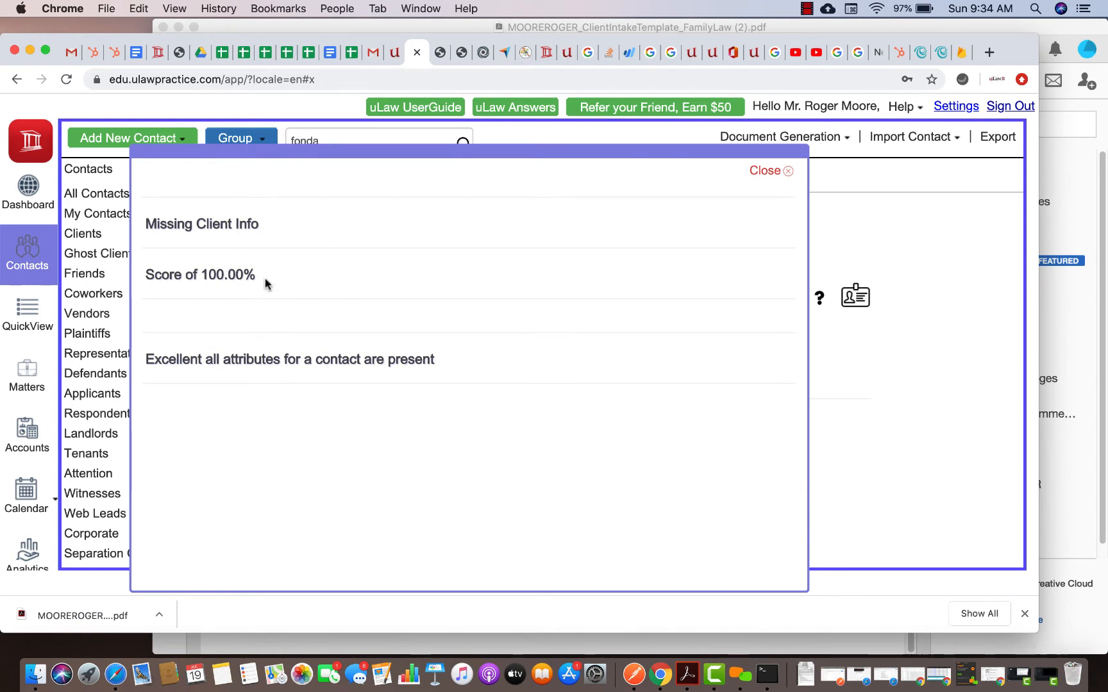
pyautogui.click(766, 172)
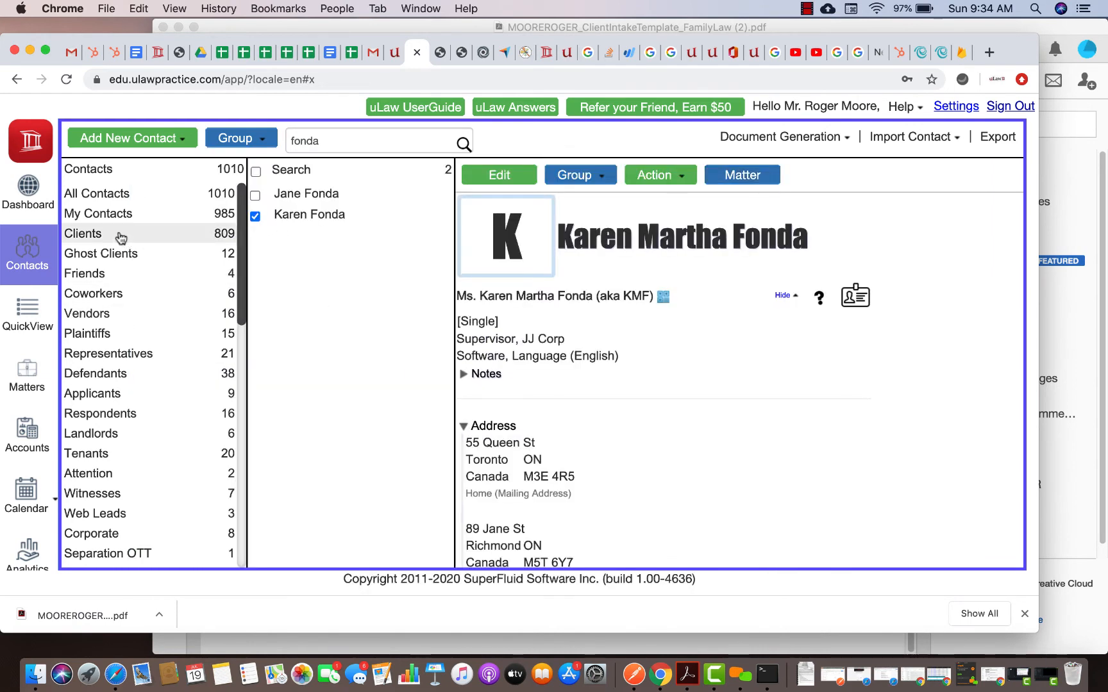
# Check another client's completeness in the Clients group, which scores only 19.61%
pyautogui.click(154, 235)
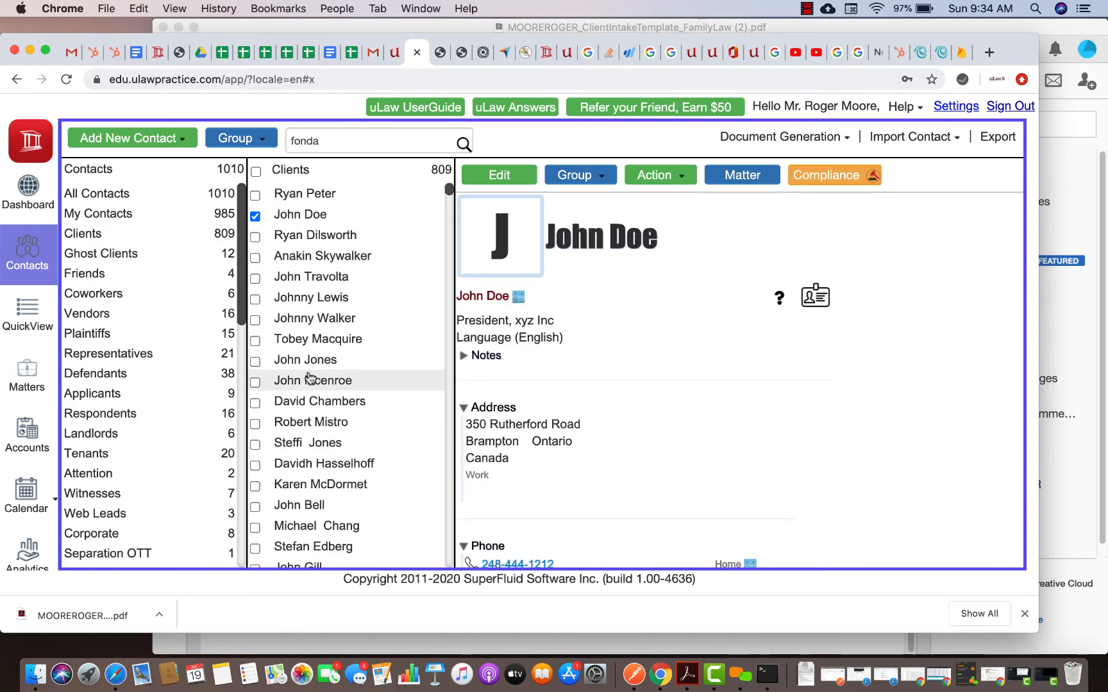
pyautogui.click(346, 256)
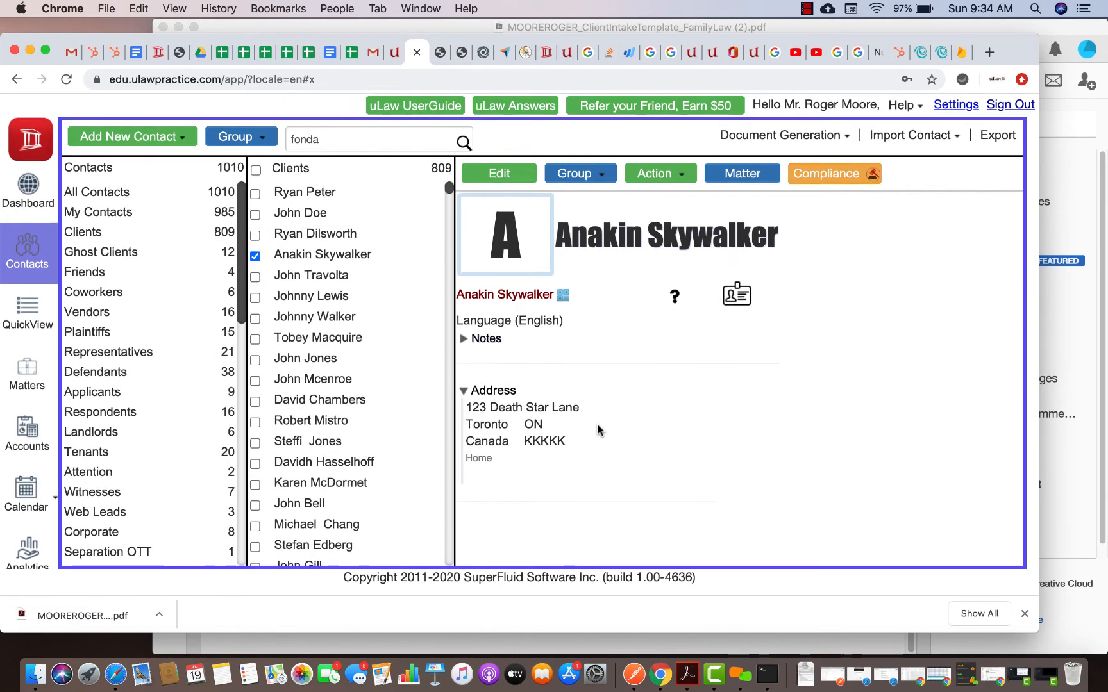
pyautogui.click(731, 300)
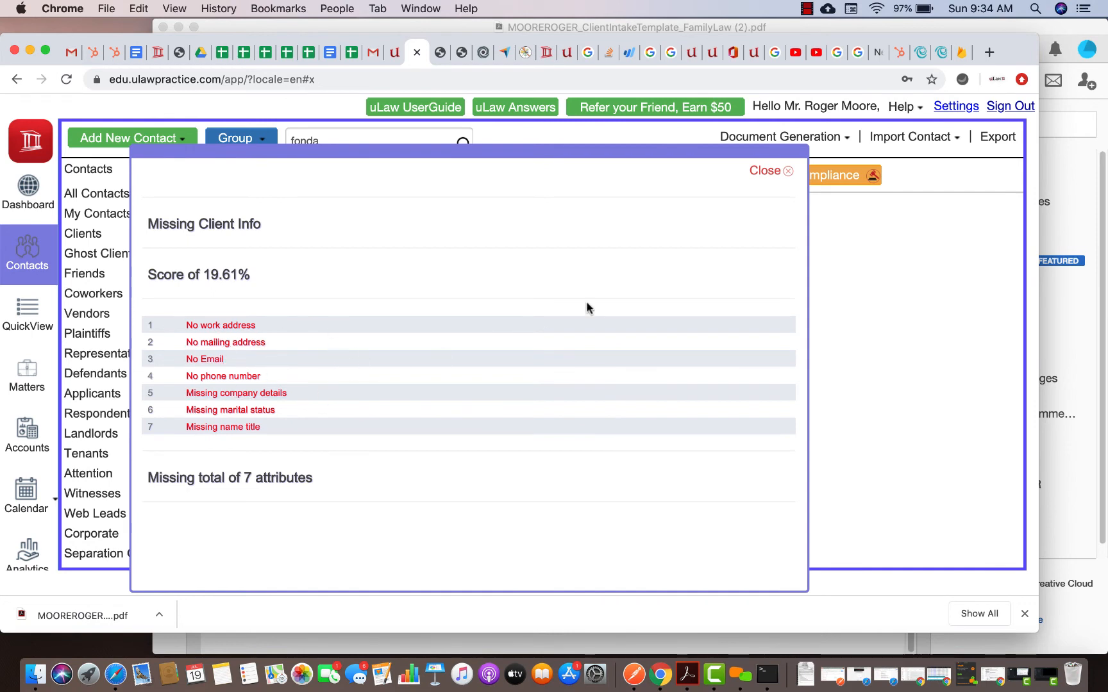
pyautogui.click(766, 170)
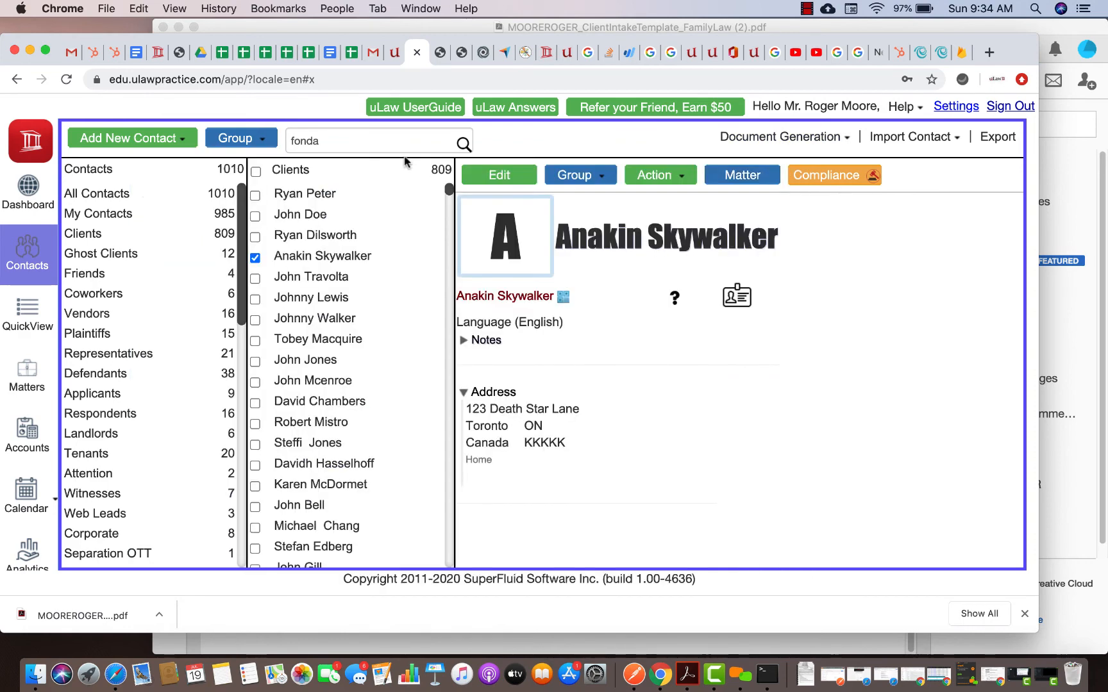
# Rerun the surname search to return to the imported client's contact
pyautogui.click(357, 140)
pyautogui.press('BackSpace')
pyautogui.write('a')
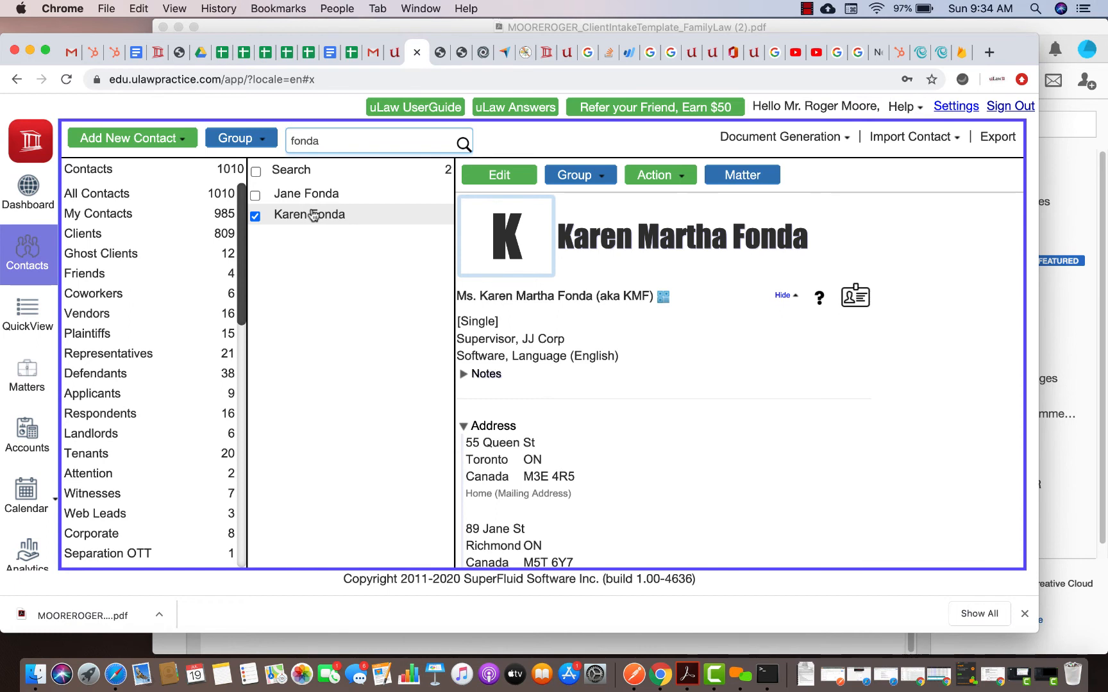
# Recheck the imported client's 100% completeness score, then show the Document Generation list
pyautogui.click(819, 297)
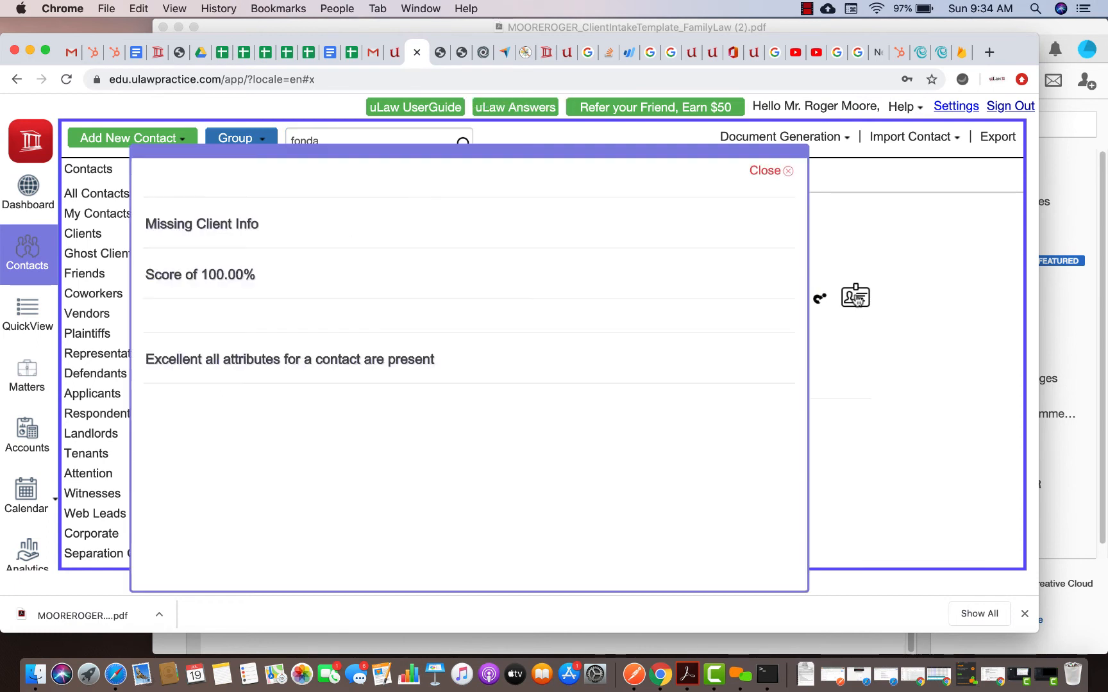
pyautogui.click(766, 172)
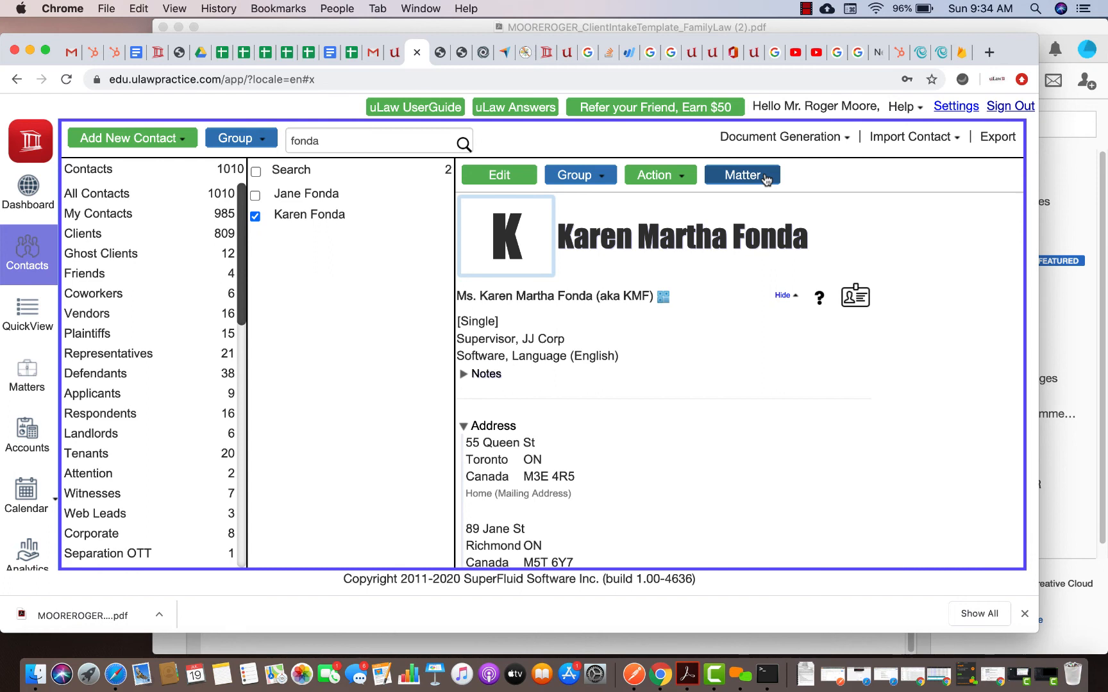
pyautogui.click(783, 135)
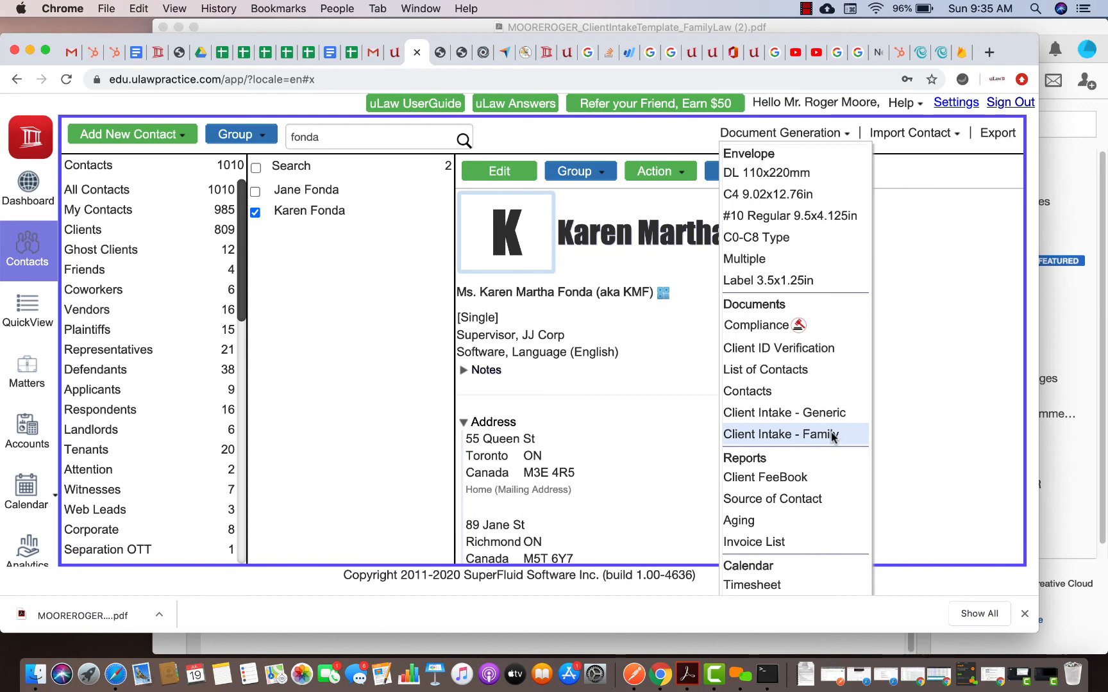
# Add the imported client's contact to the Ghost Clients group from the Group dropdown's Add to list
pyautogui.click(941, 138)
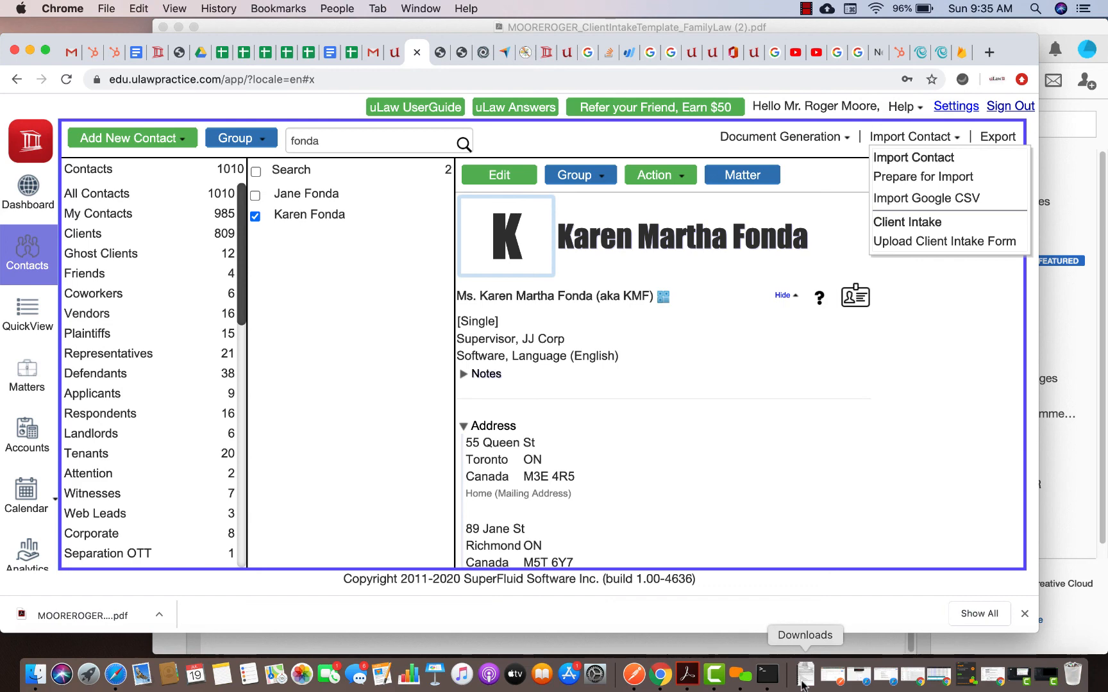
pyautogui.click(600, 185)
pyautogui.scroll(-3, 594, 182)
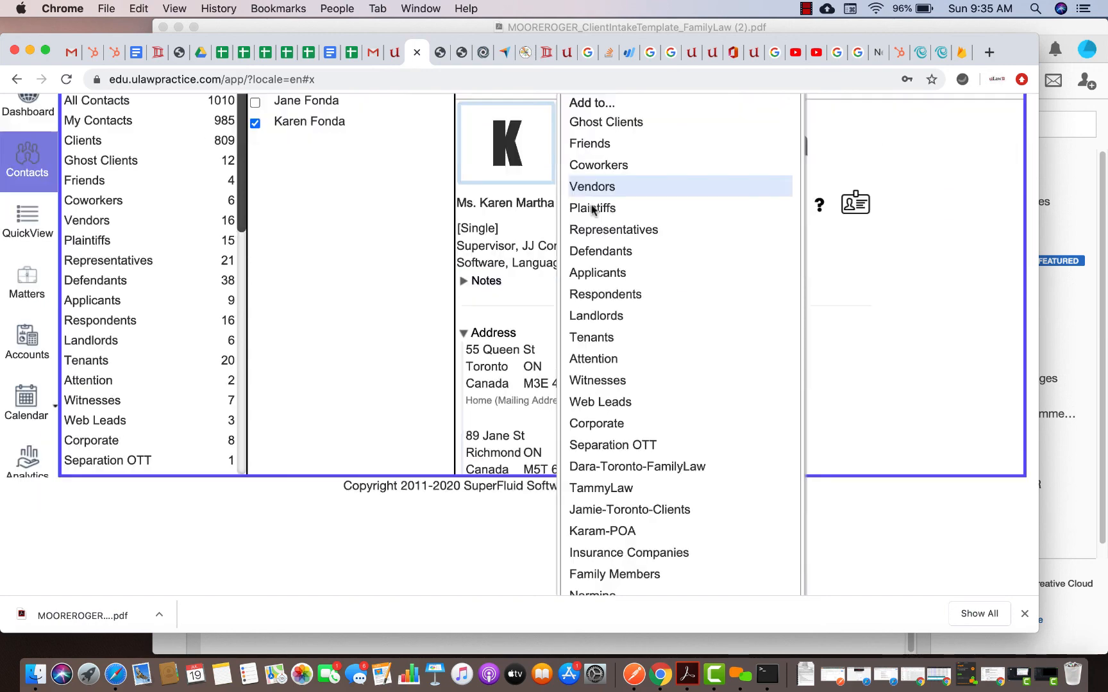
pyautogui.click(604, 120)
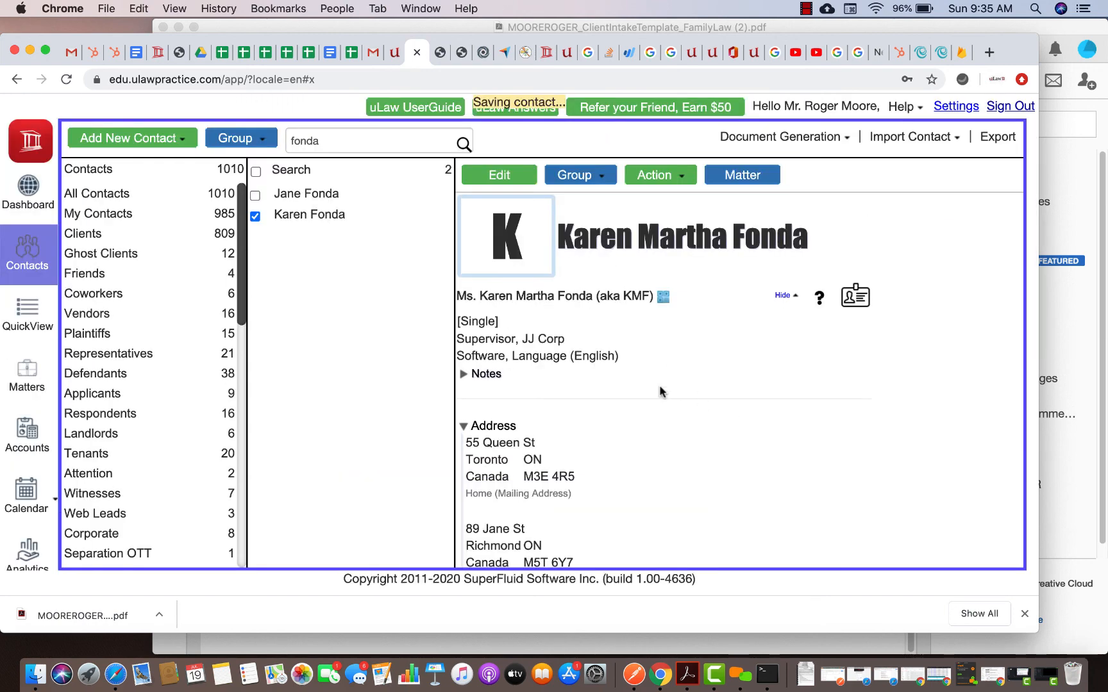
pyautogui.scroll(-1, 661, 391)
pyautogui.click(806, 9)
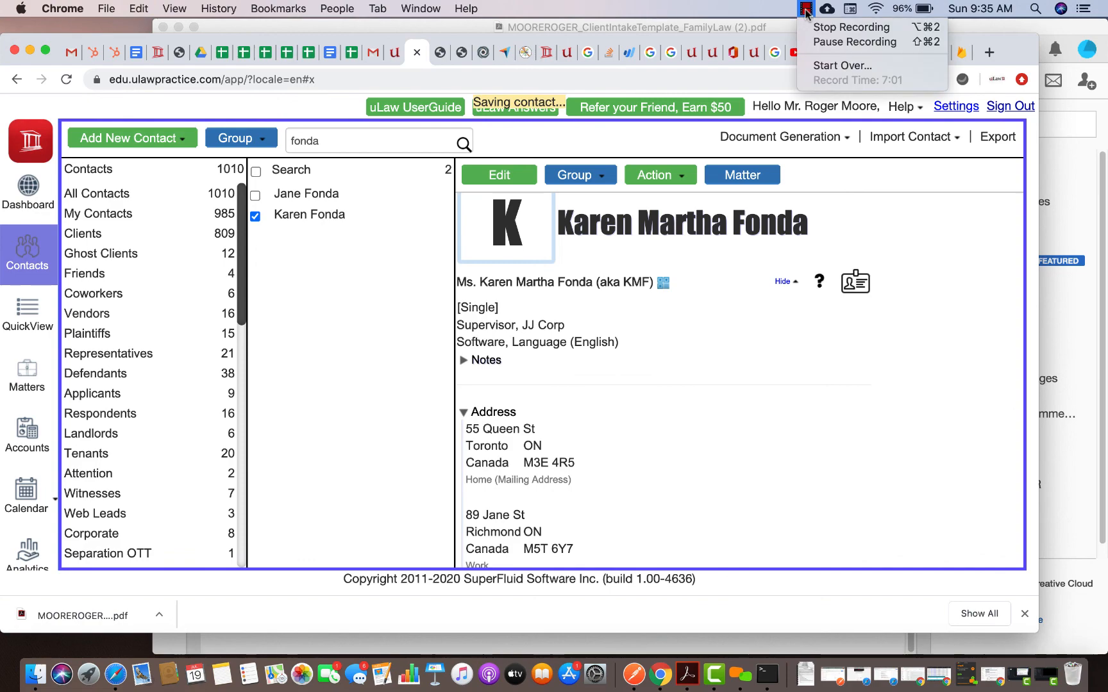